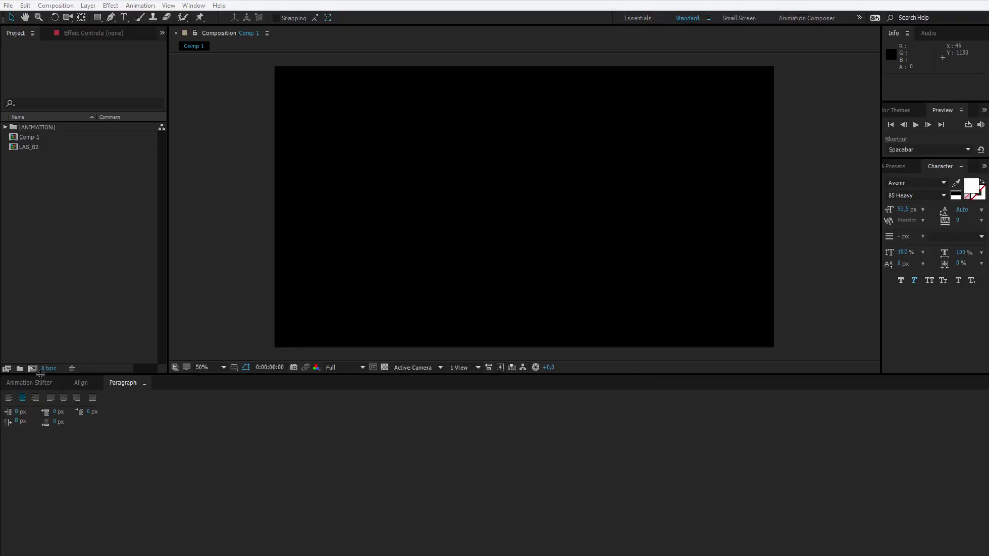
# - Create a new 1920x1080, 30 fps, five-second composition named Comp 2
pyautogui.click(56, 6)
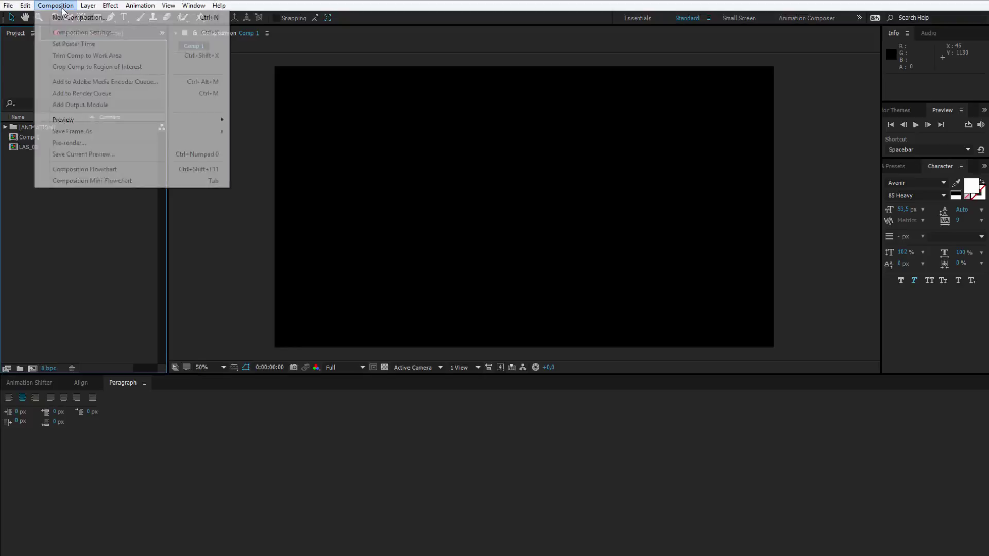
pyautogui.click(75, 19)
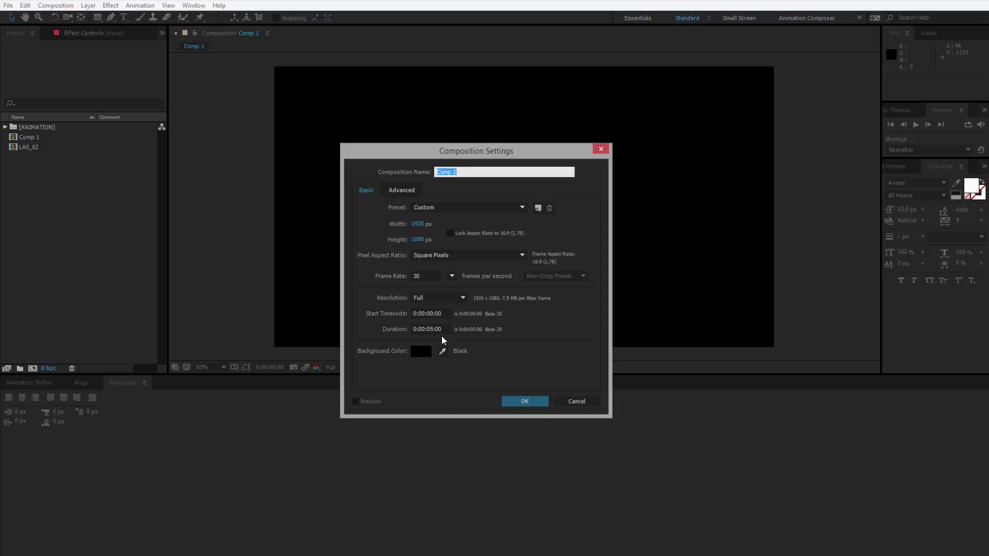
pyautogui.click(521, 401)
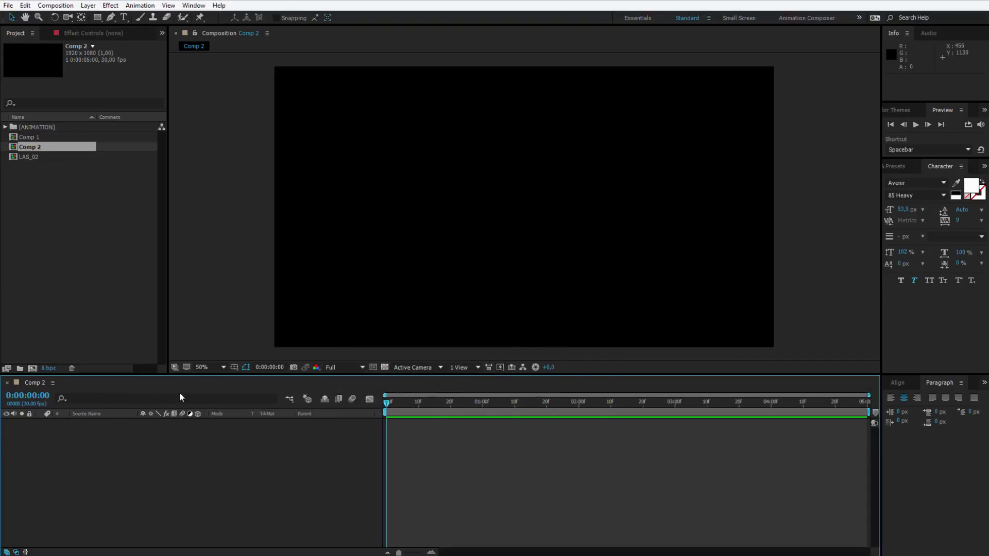
# - Delete Comp 1 from the project and select Comp 2
pyautogui.click(42, 138)
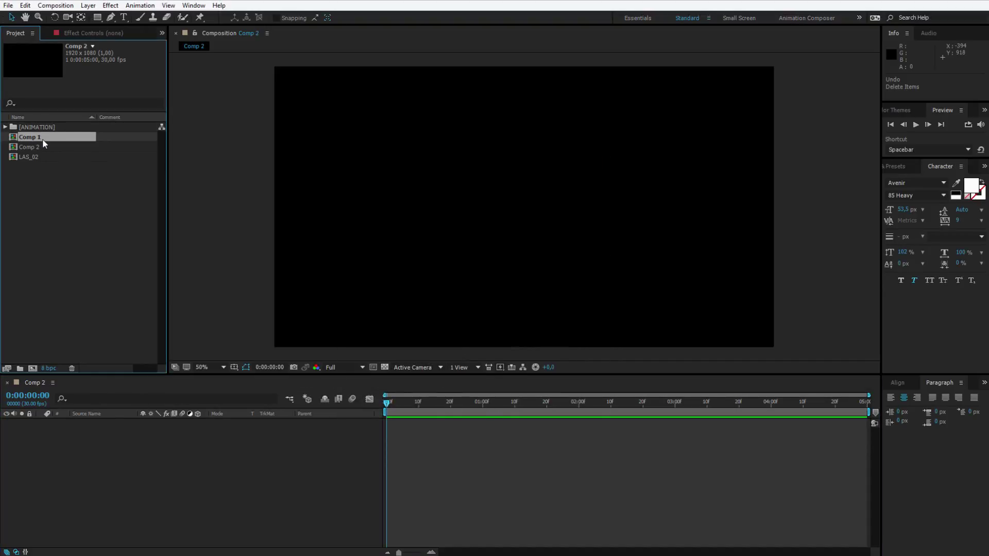
pyautogui.press('Delete')
pyautogui.click(42, 138)
# - Draw a small pink circle with the Ellipse tool near the composition centre
pyautogui.click(98, 20)
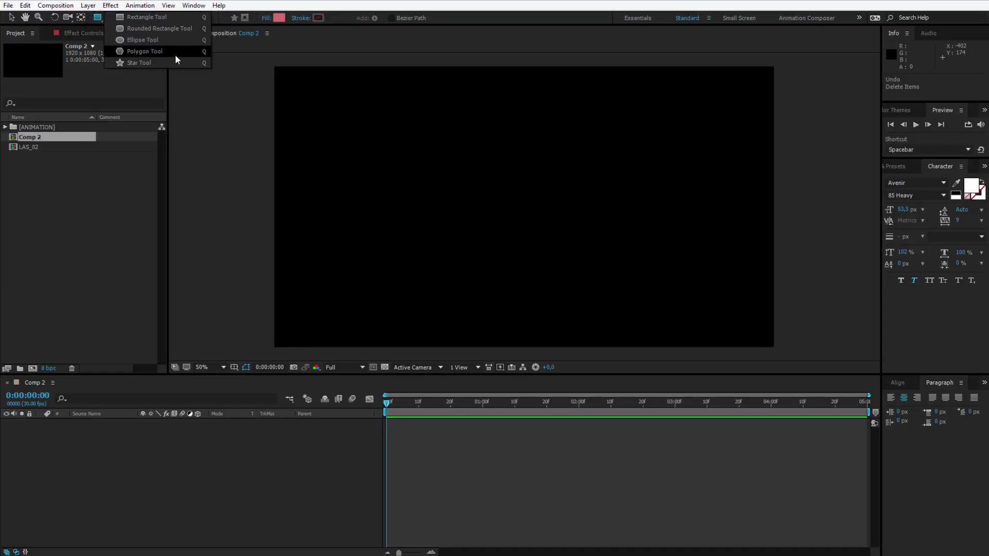
pyautogui.press('Escape')
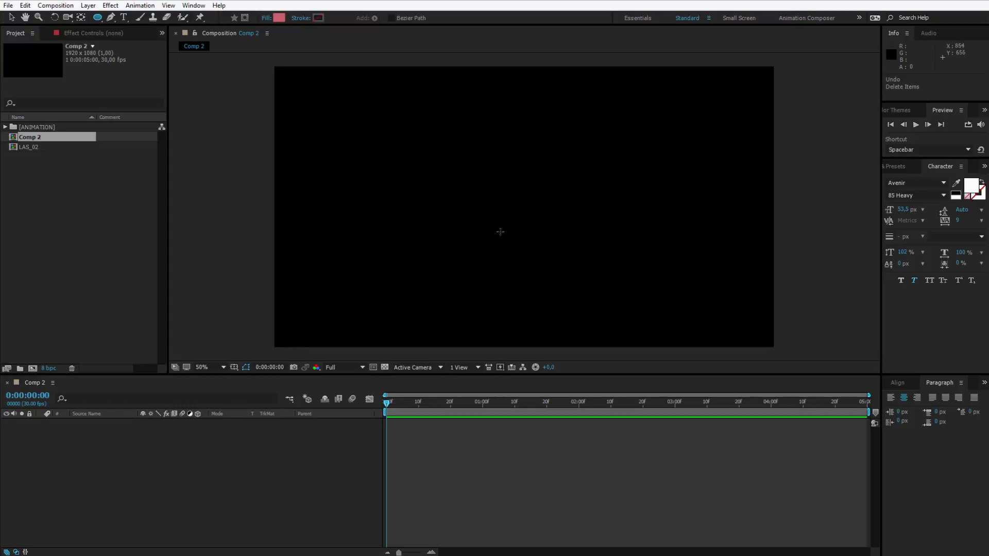
pyautogui.click(515, 201)
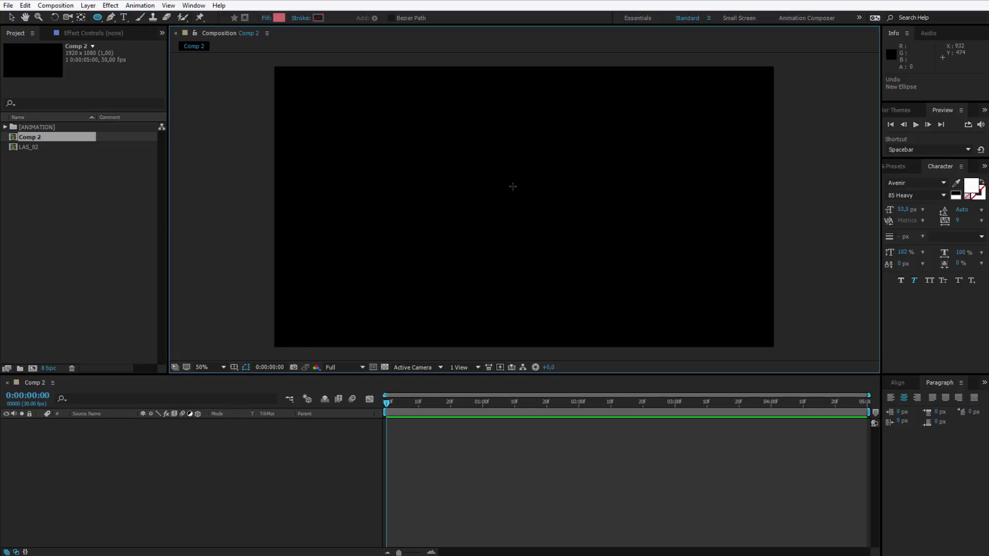
pyautogui.moveTo(511, 198); pyautogui.dragTo(541, 216)
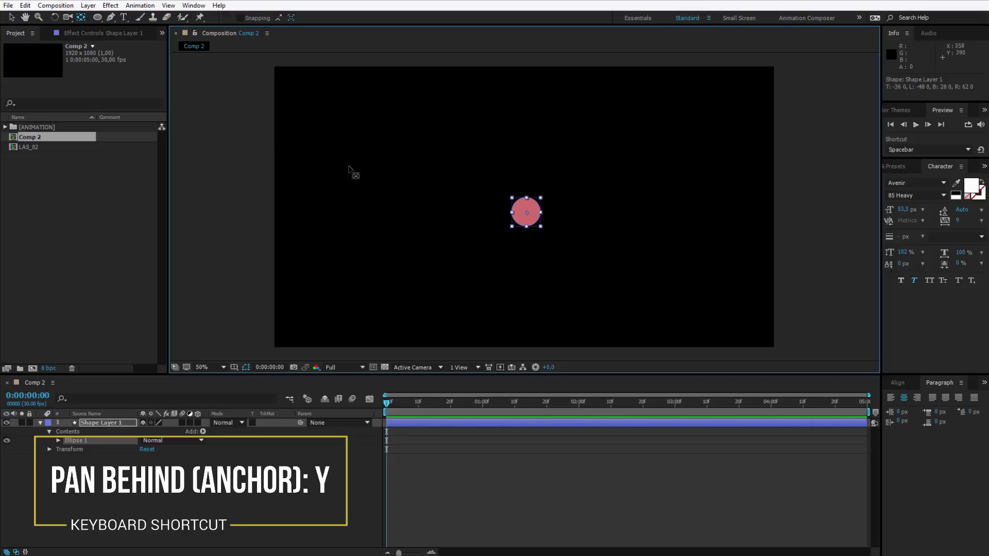
# - Move Shape Layer 1's anchor point onto the circle's centre with the Pan Behind tool
pyautogui.click(84, 20)
pyautogui.click(494, 489)
pyautogui.click(101, 424)
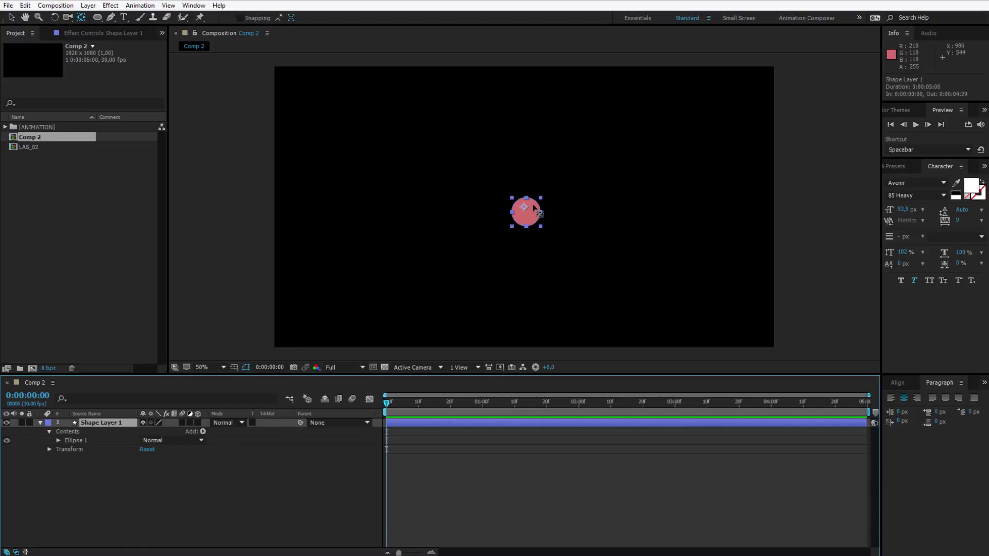
pyautogui.press('.')
pyautogui.press('.')
pyautogui.press('.')
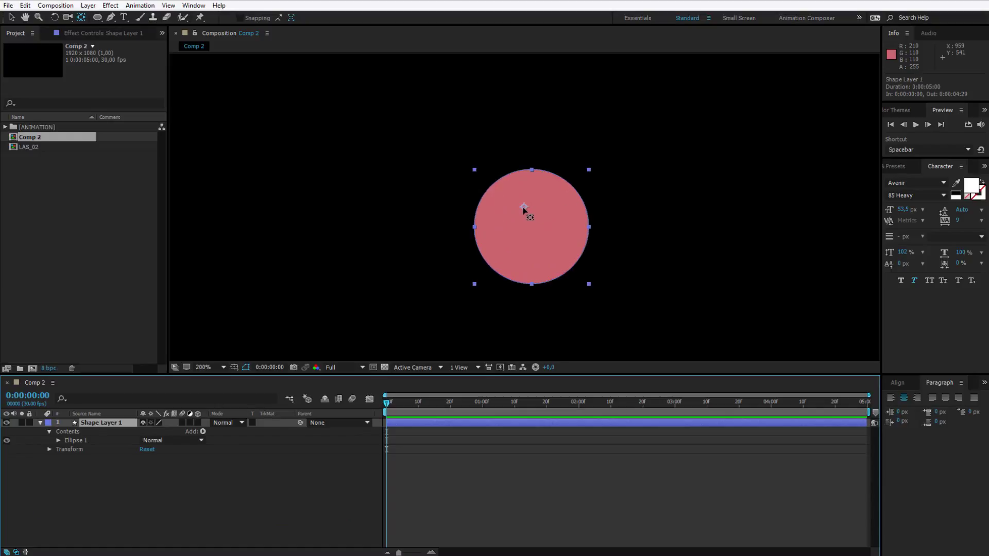
pyautogui.moveTo(527, 208); pyautogui.dragTo(533, 228)
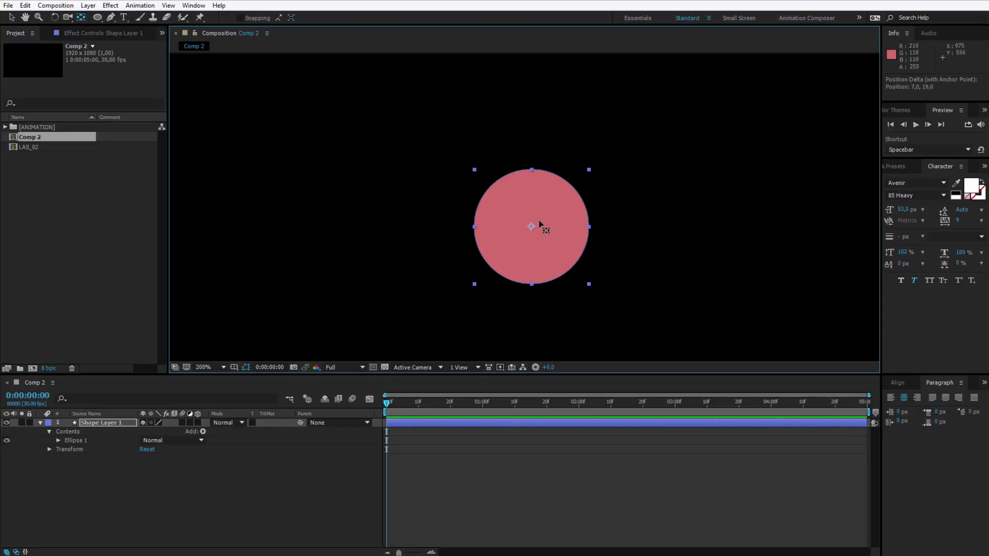
# - Align the pink circle to the composition's horizontal and vertical centre
pyautogui.press(',')
pyautogui.press(',')
pyautogui.press(',')
pyautogui.press(',')
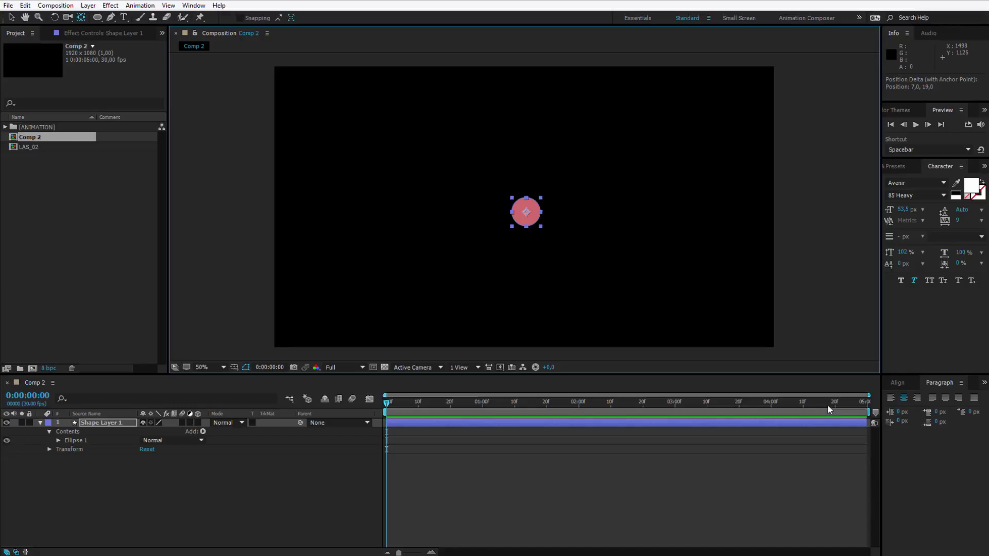
pyautogui.click(898, 384)
pyautogui.click(910, 409)
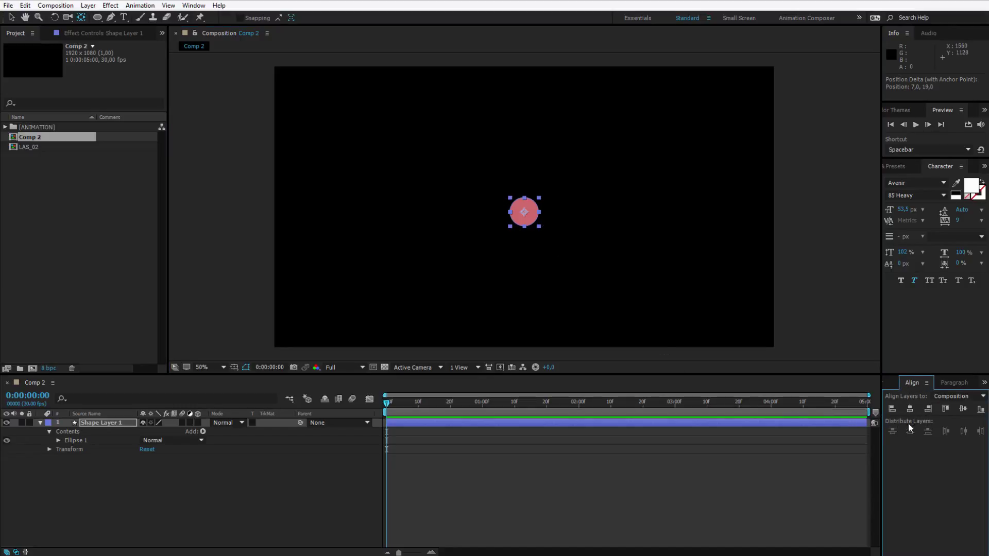
pyautogui.click(962, 410)
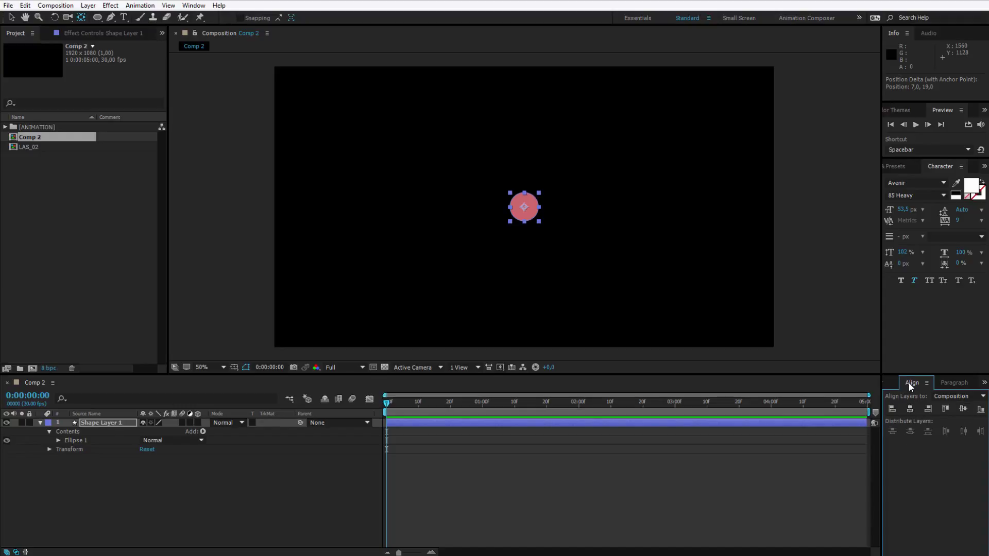
pyautogui.click(170, 6)
pyautogui.moveTo(194, 6)
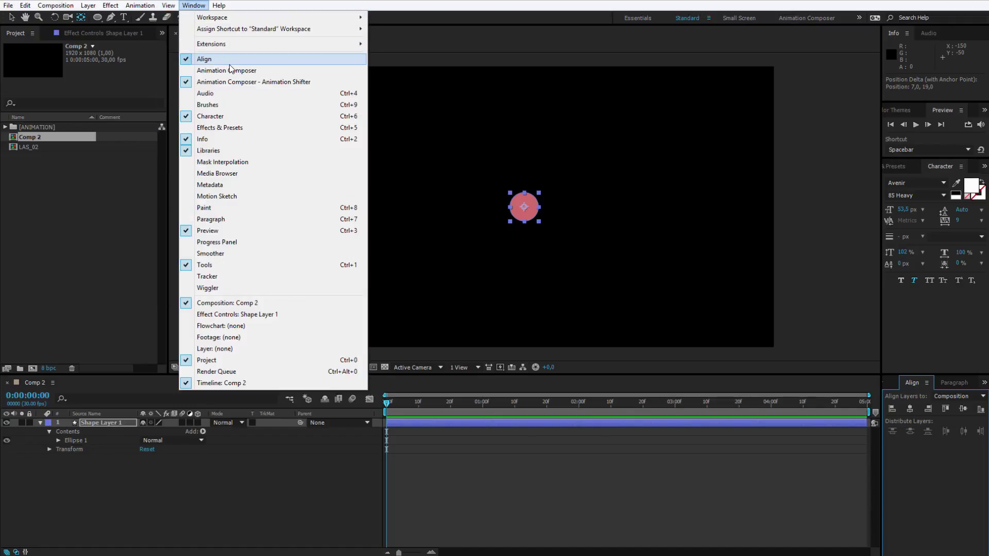
pyautogui.click(379, 17)
pyautogui.click(165, 471)
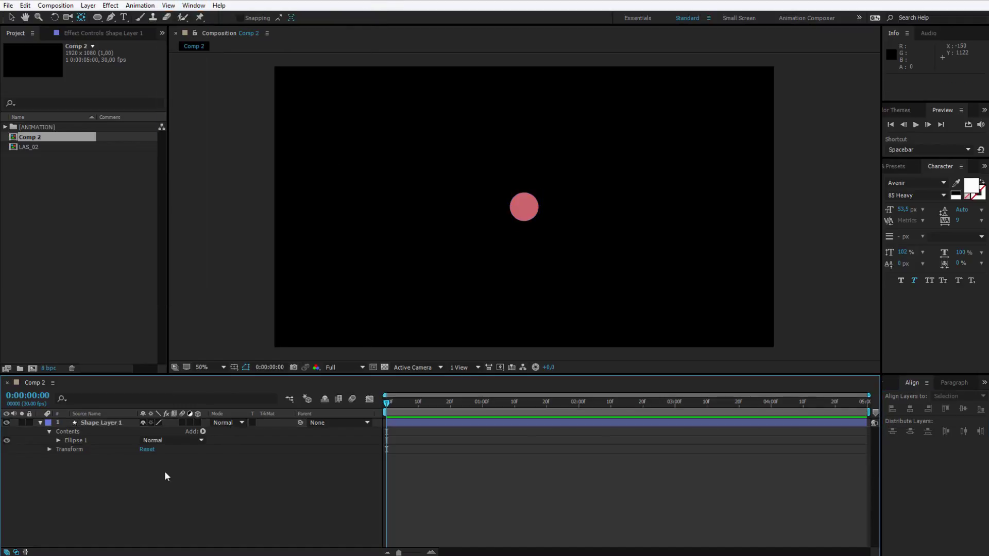
# - Draw a tiny pink dot at lower left as Shape Layer 2, scaled to 99.2%
pyautogui.click(501, 269)
pyautogui.click(100, 20)
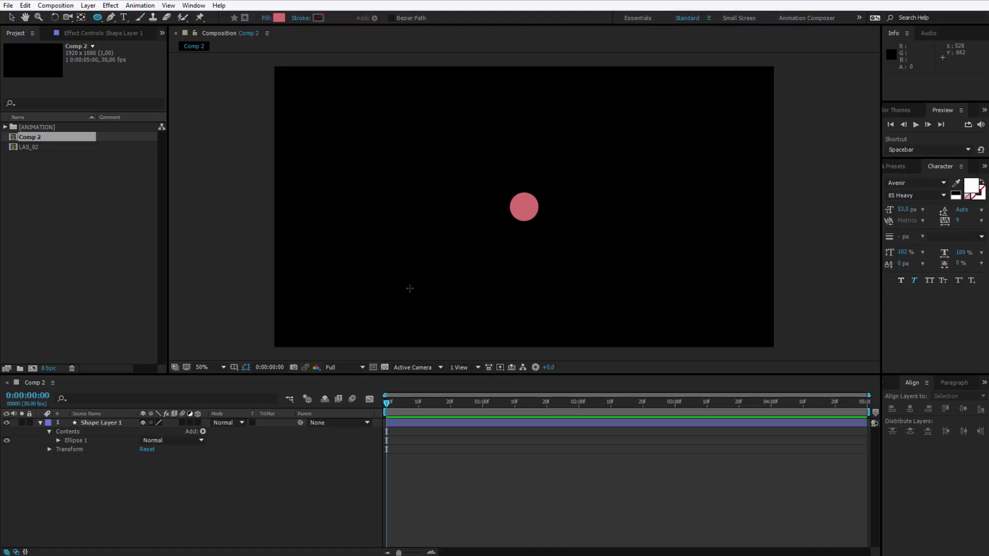
pyautogui.moveTo(412, 284); pyautogui.dragTo(423, 294)
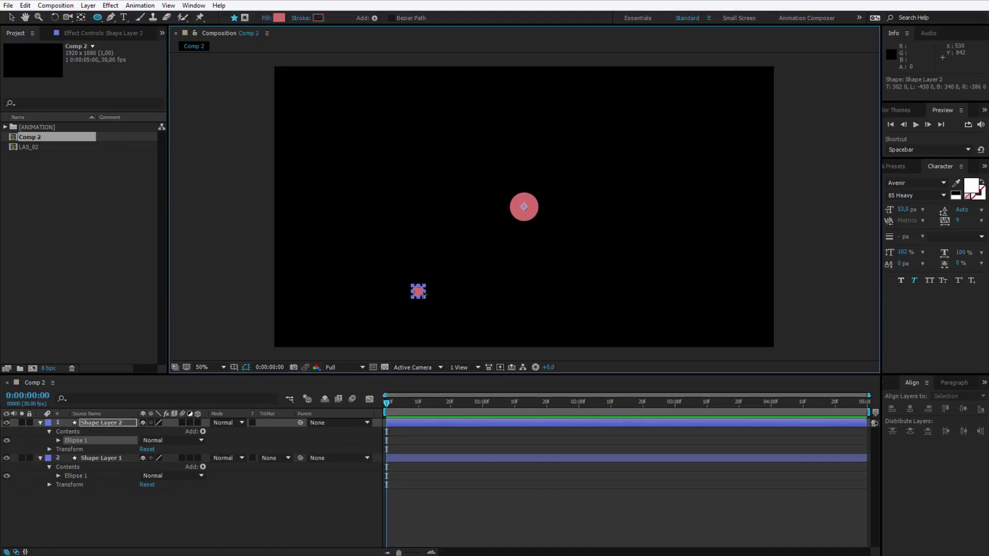
pyautogui.click(117, 434)
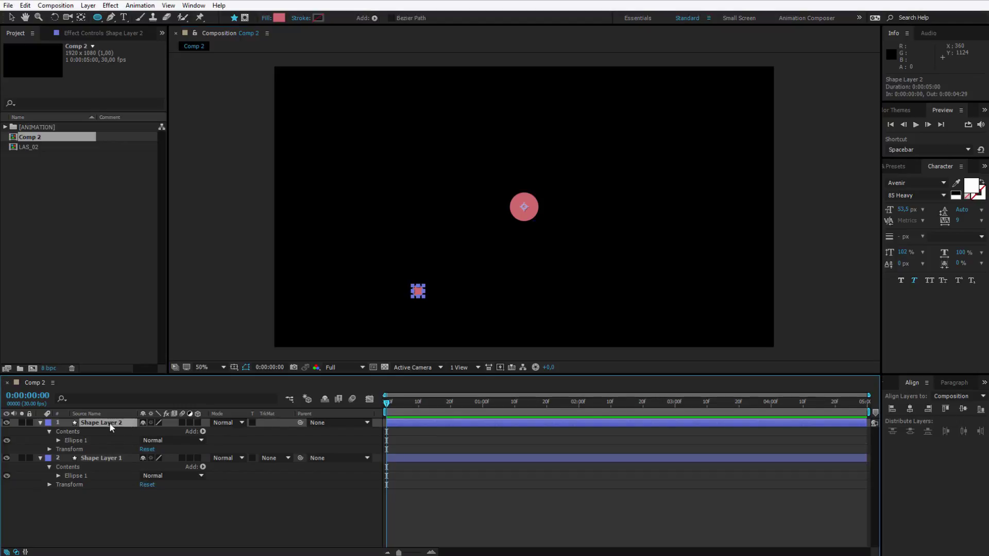
pyautogui.press('s')
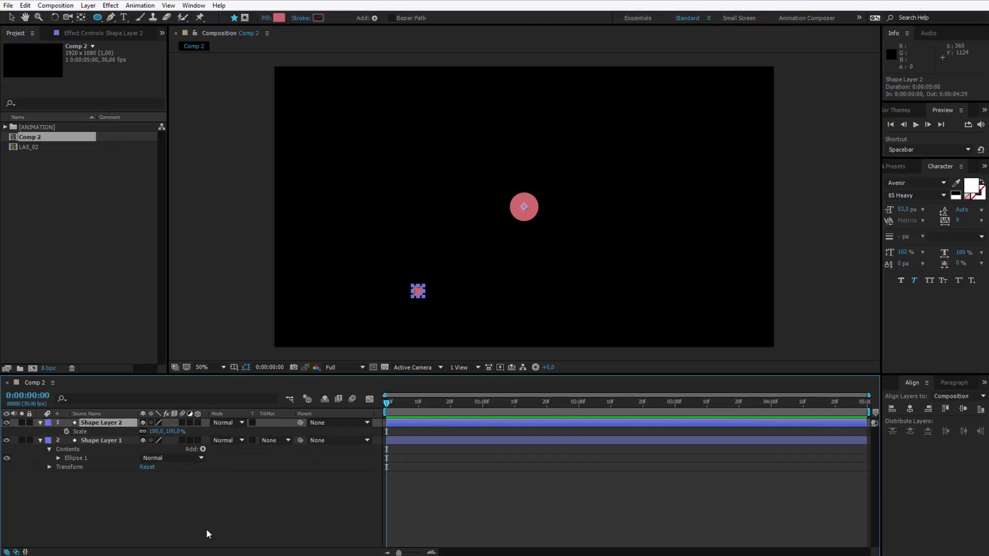
pyautogui.moveTo(155, 435)
pyautogui.mouseDown()
pyautogui.moveTo(101, 448)
pyautogui.moveTo(151, 435)
pyautogui.mouseUp()
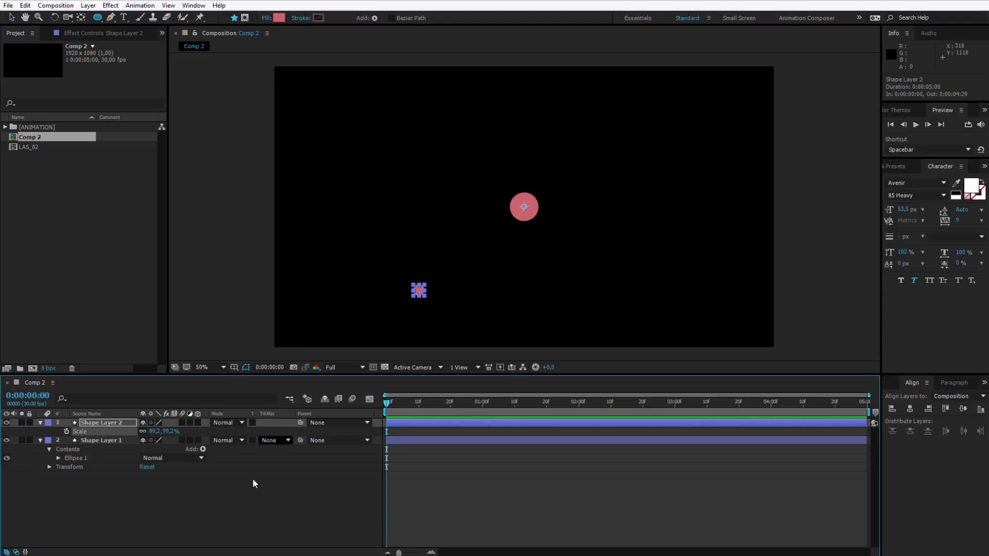
pyautogui.click(289, 488)
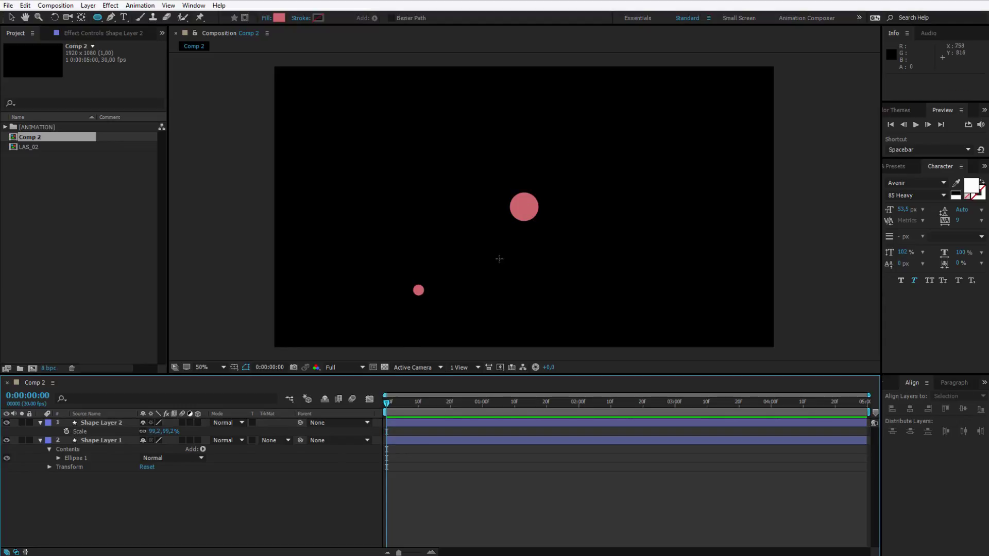
# - Move Shape Layer 2's anchor point onto the small dot's centre
pyautogui.click(112, 423)
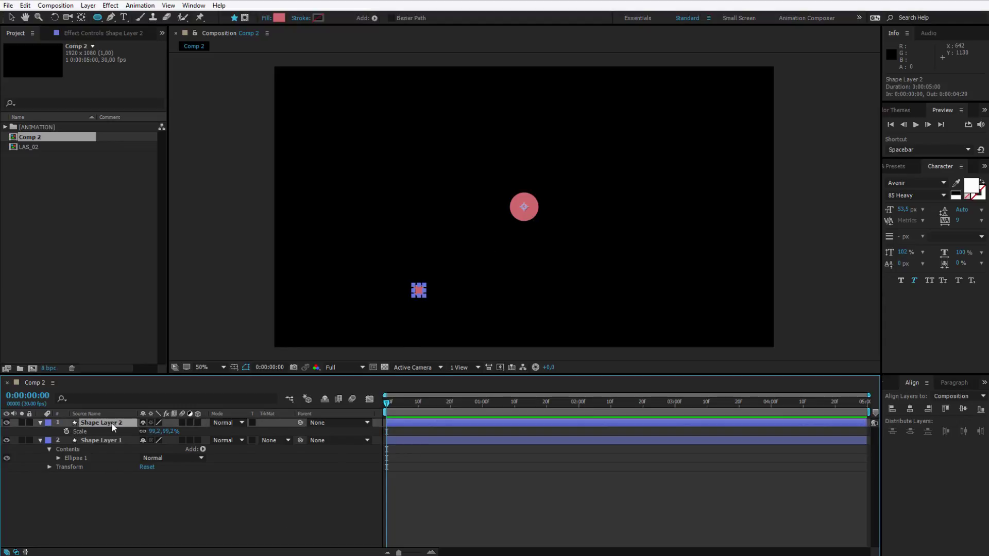
pyautogui.click(81, 17)
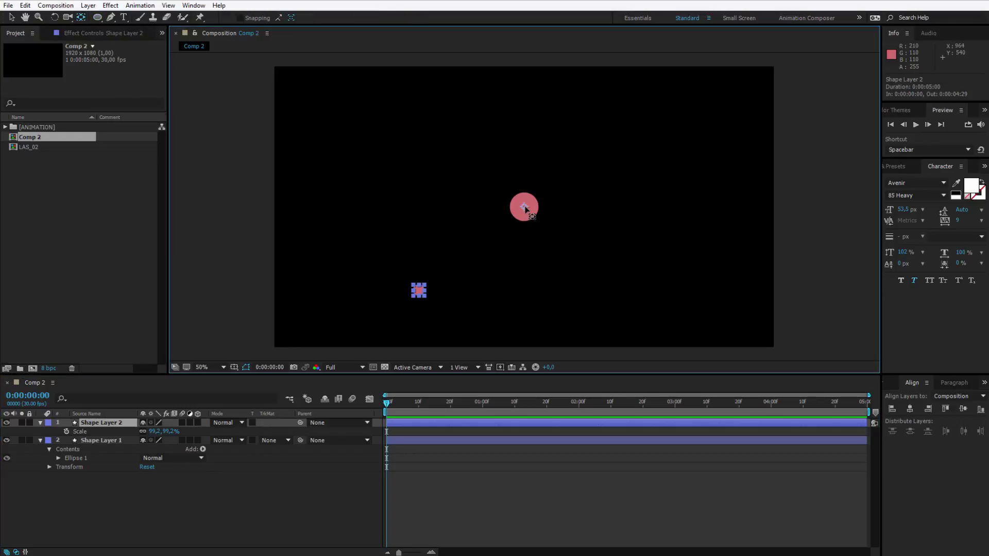
pyautogui.moveTo(524, 207); pyautogui.dragTo(416, 294)
pyautogui.scroll(4, 416, 296)
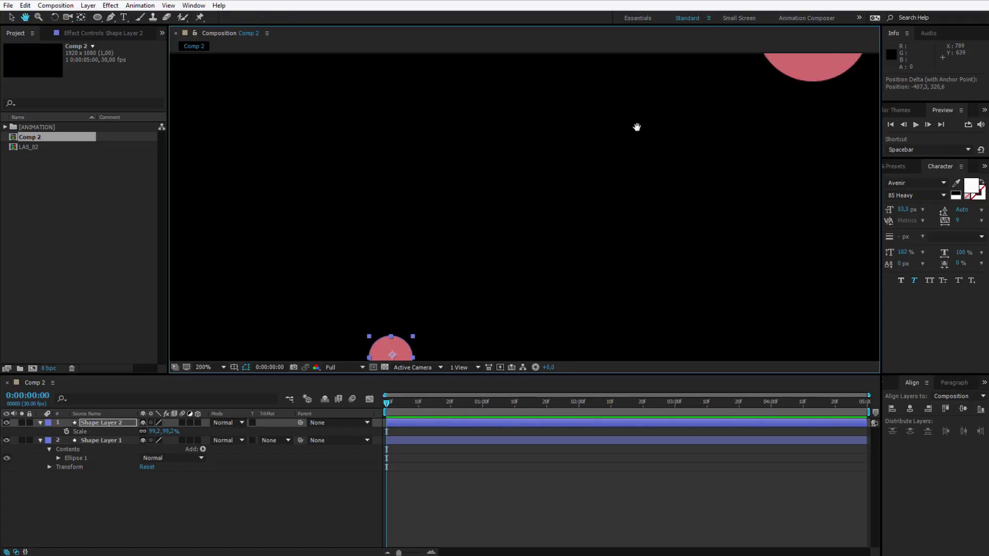
pyautogui.moveTo(492, 236); pyautogui.dragTo(493, 239)
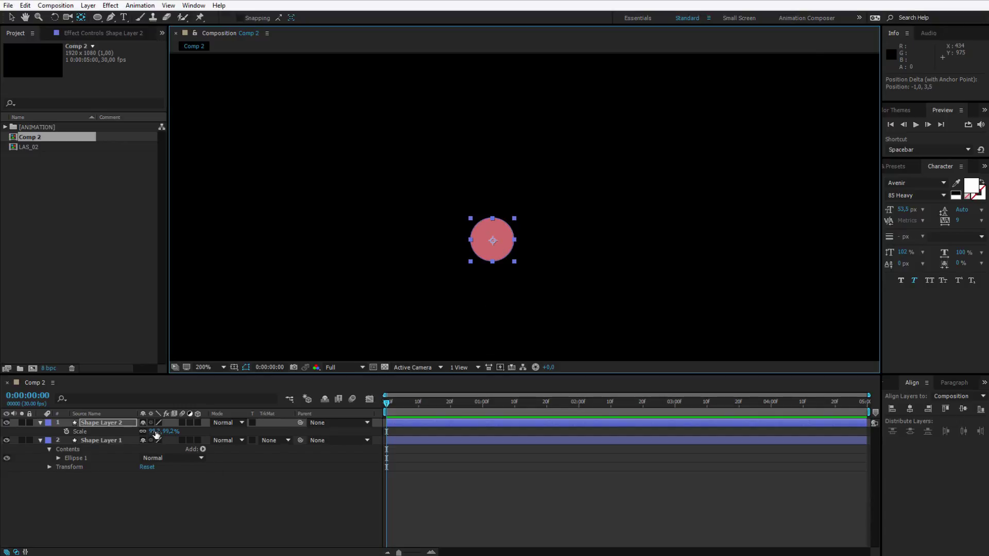
pyautogui.click(239, 462)
pyautogui.hotkey('ctrl', 'z')
# - Scrub Shape Layer 2's Scale down to 76.3%
pyautogui.moveTo(160, 428); pyautogui.dragTo(46, 443)
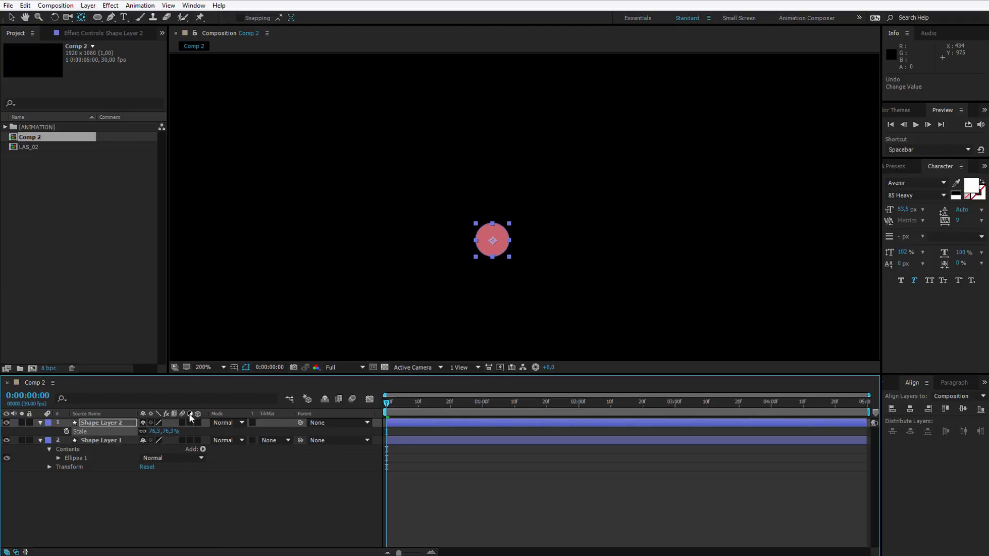
pyautogui.scroll(-3, 447, 274)
pyautogui.scroll(2, 567, 268)
pyautogui.moveTo(629, 232); pyautogui.dragTo(490, 264)
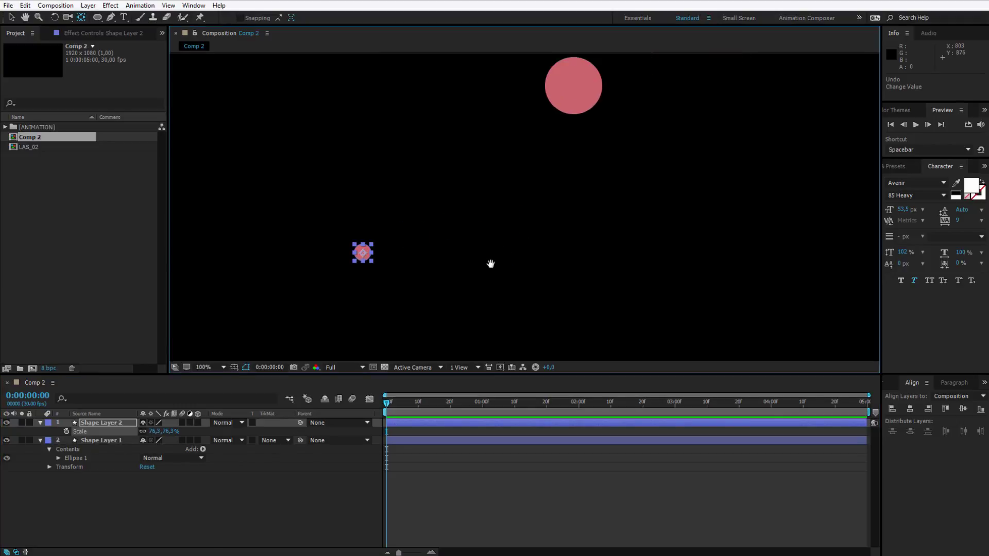
pyautogui.scroll(-2, 536, 255)
pyautogui.moveTo(554, 175); pyautogui.dragTo(534, 241)
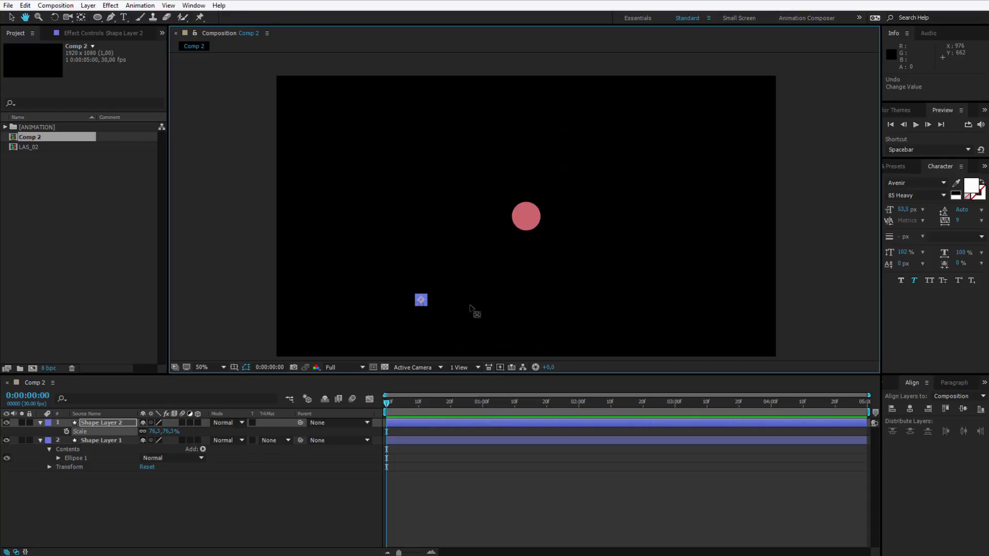
pyautogui.press('y')
pyautogui.click(441, 322)
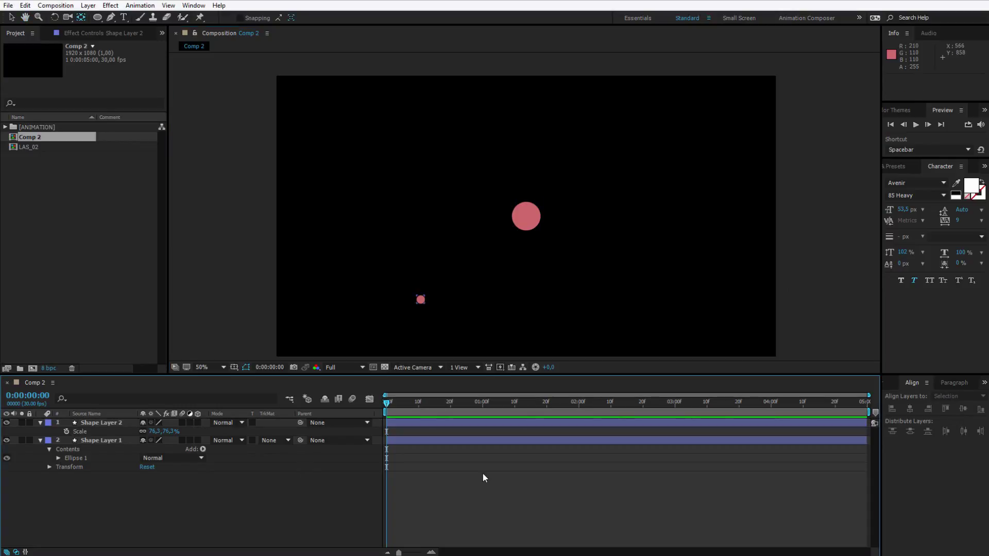
# - Nudge the small dot slightly right and parent it to Shape Layer 1
pyautogui.click(116, 423)
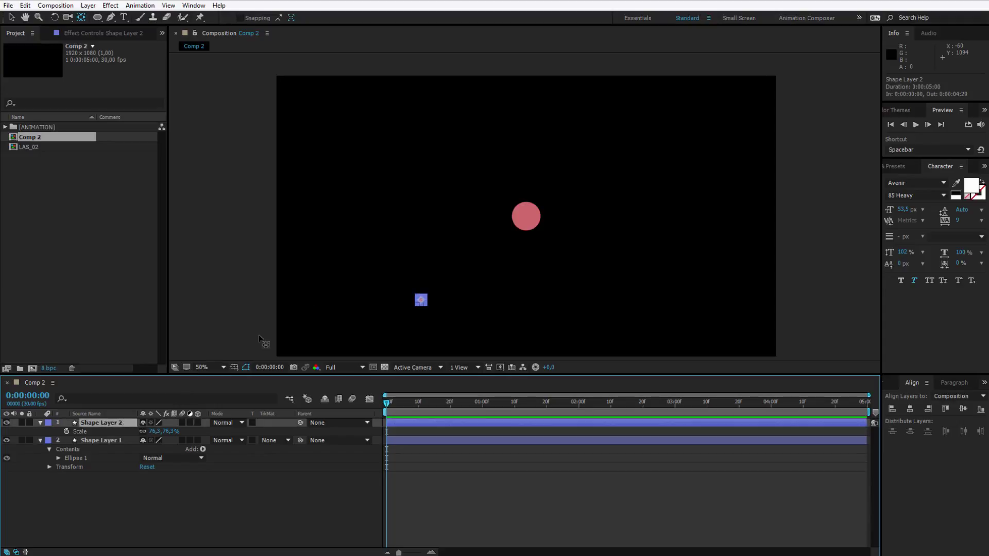
pyautogui.click(12, 17)
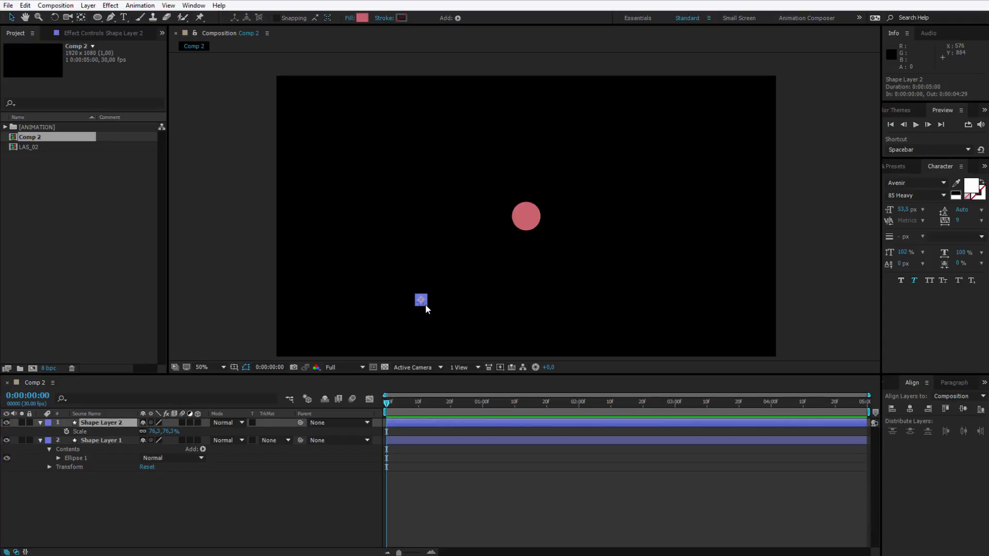
pyautogui.moveTo(421, 299)
pyautogui.mouseDown()
pyautogui.moveTo(448, 289)
pyautogui.moveTo(436, 304)
pyautogui.mouseUp()
pyautogui.click(110, 422)
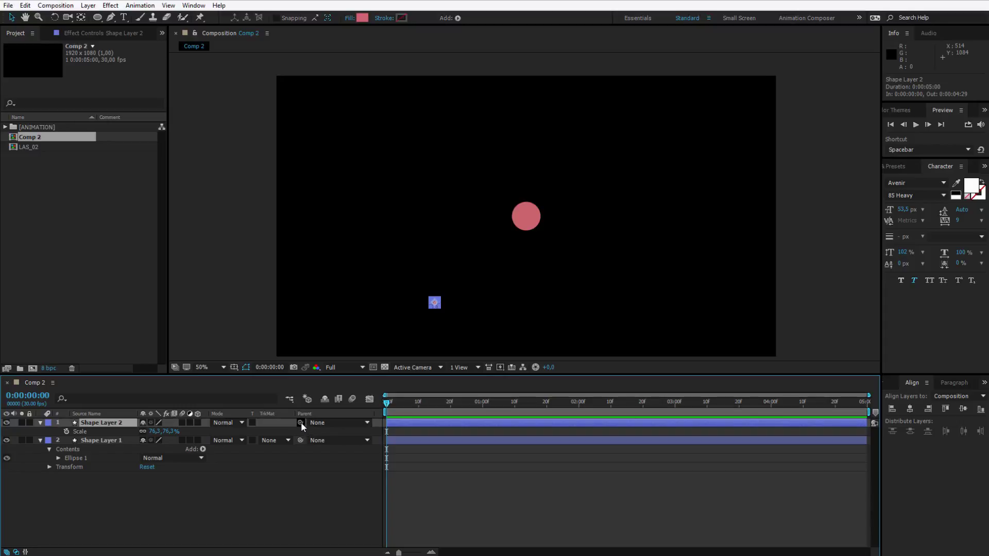
pyautogui.moveTo(301, 422); pyautogui.dragTo(115, 443)
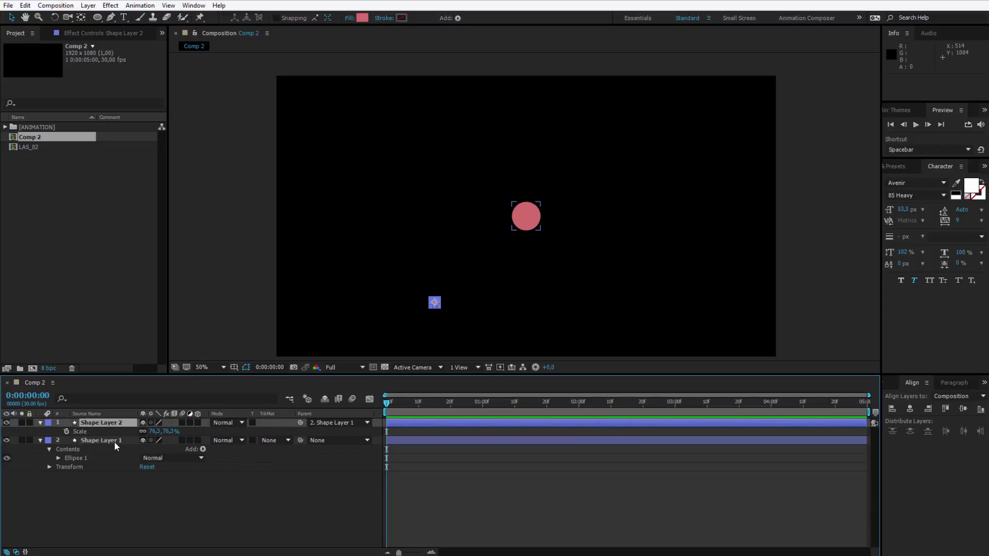
# - Rename Shape Layer 1 to 'Parent rotator' and check that the dot follows it
pyautogui.click(528, 218)
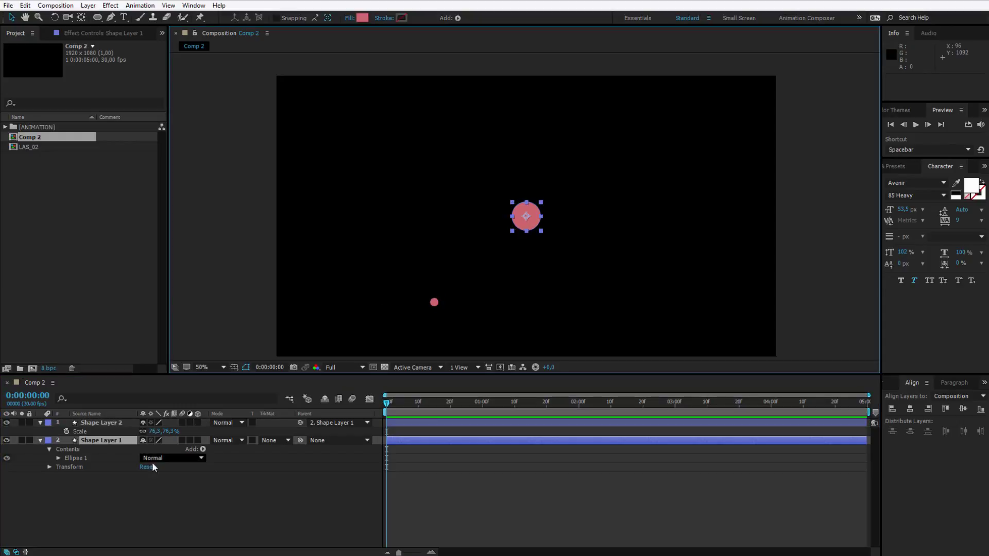
pyautogui.click(113, 444)
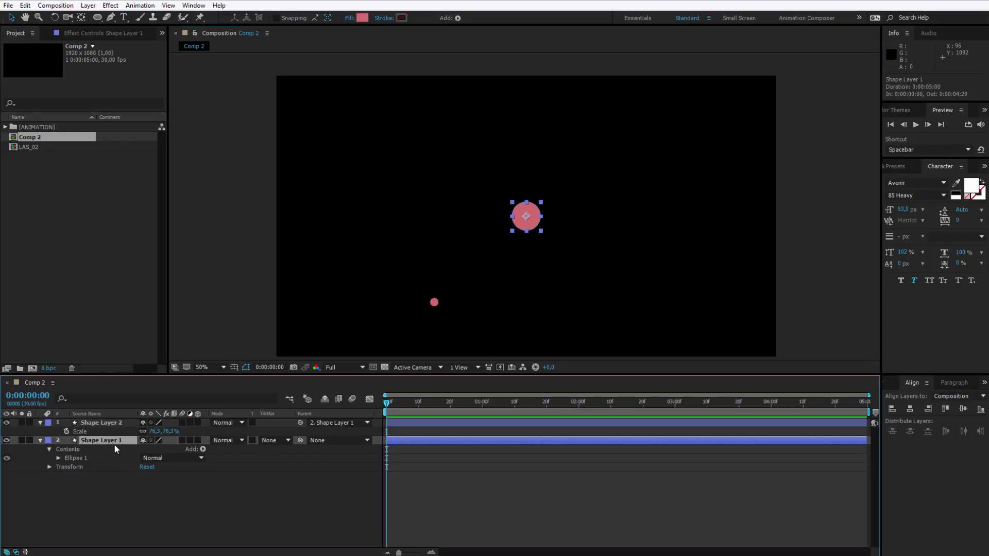
pyautogui.press('Return')
pyautogui.write('Parent rotator')
pyautogui.press('Return')
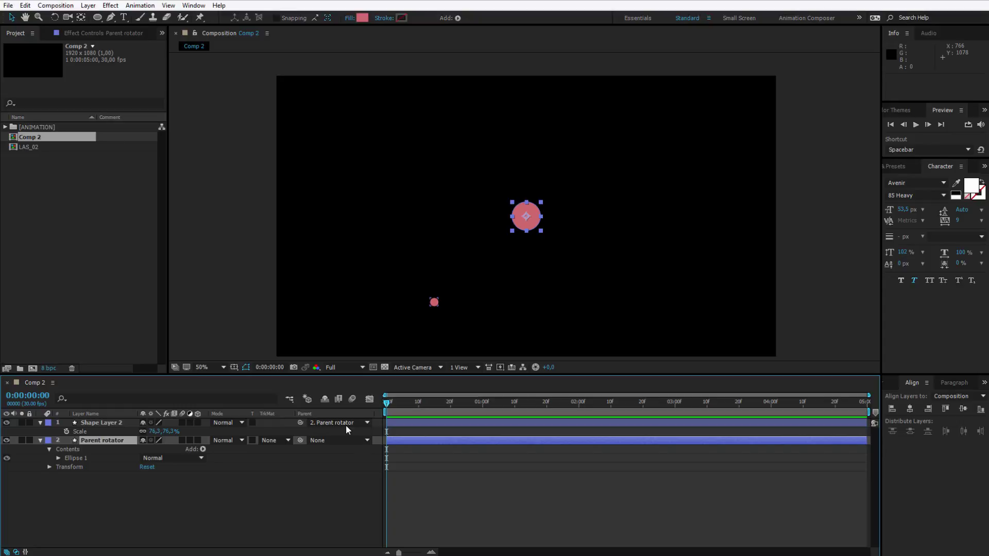
pyautogui.moveTo(528, 222); pyautogui.dragTo(608, 158)
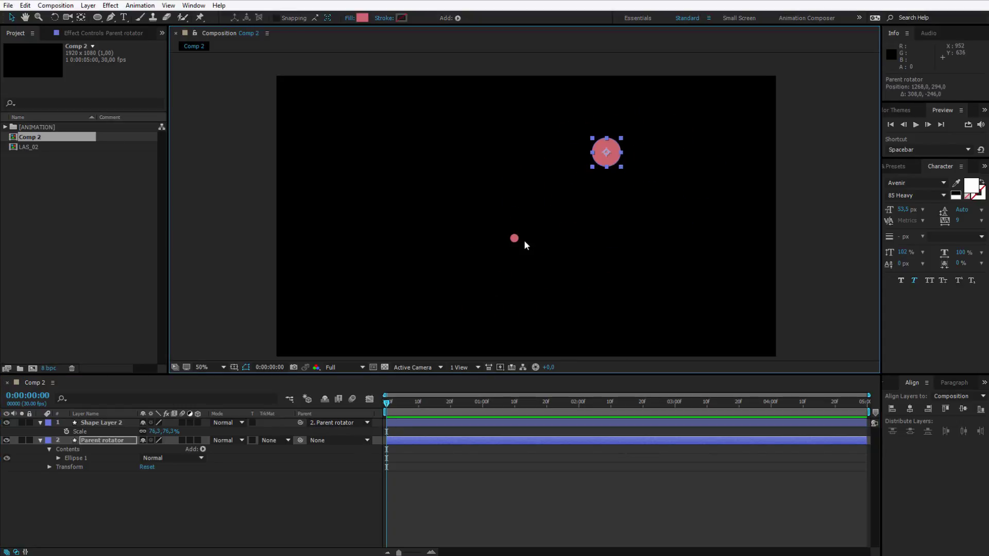
pyautogui.hotkey('ctrl', 'z')
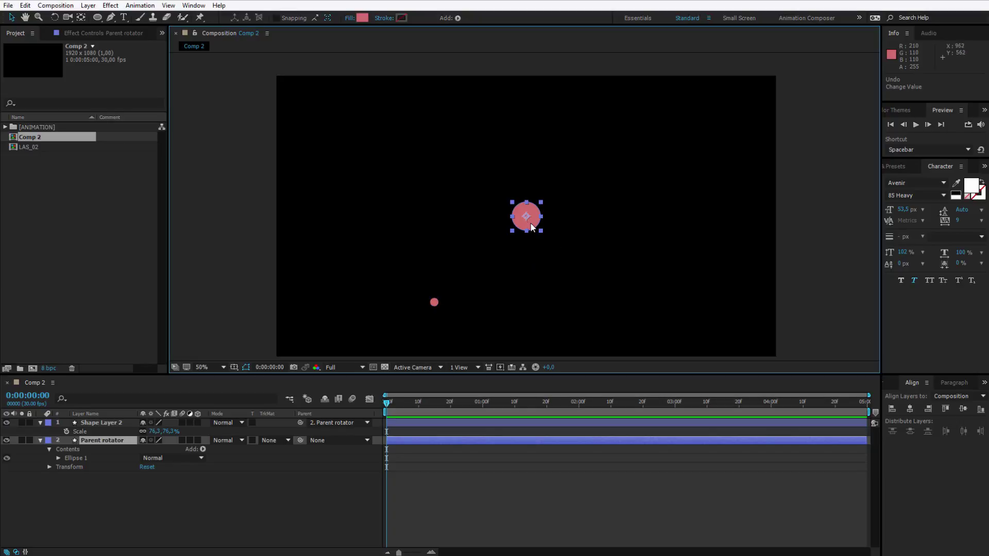
# - Keyframe Parent rotator's Rotation from 0° at the start to -135° at two seconds
pyautogui.click(103, 441)
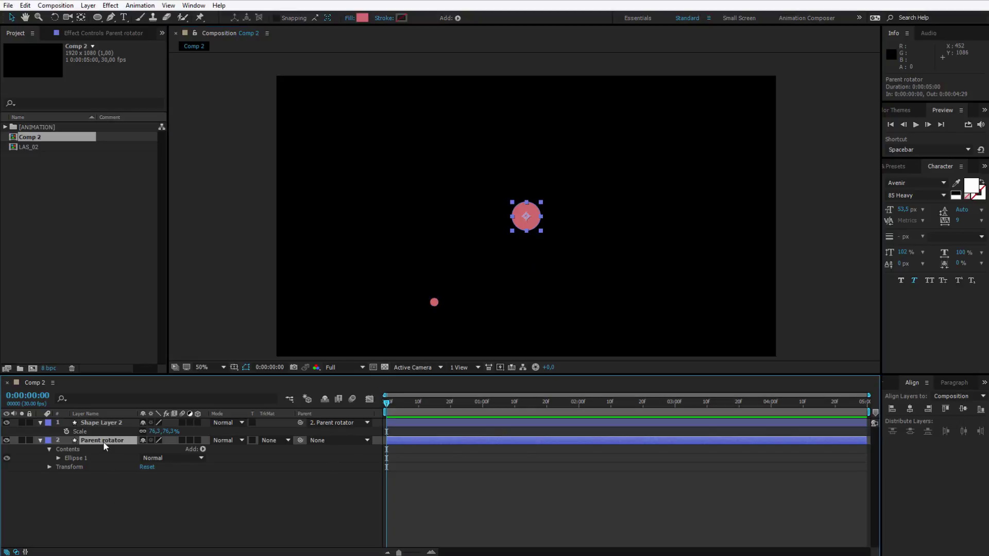
pyautogui.press('r')
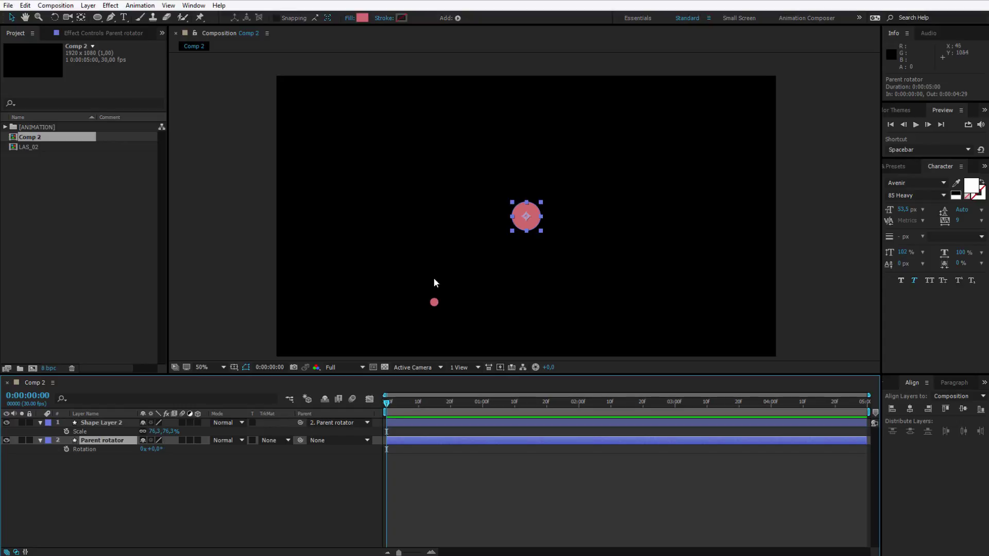
pyautogui.click(66, 450)
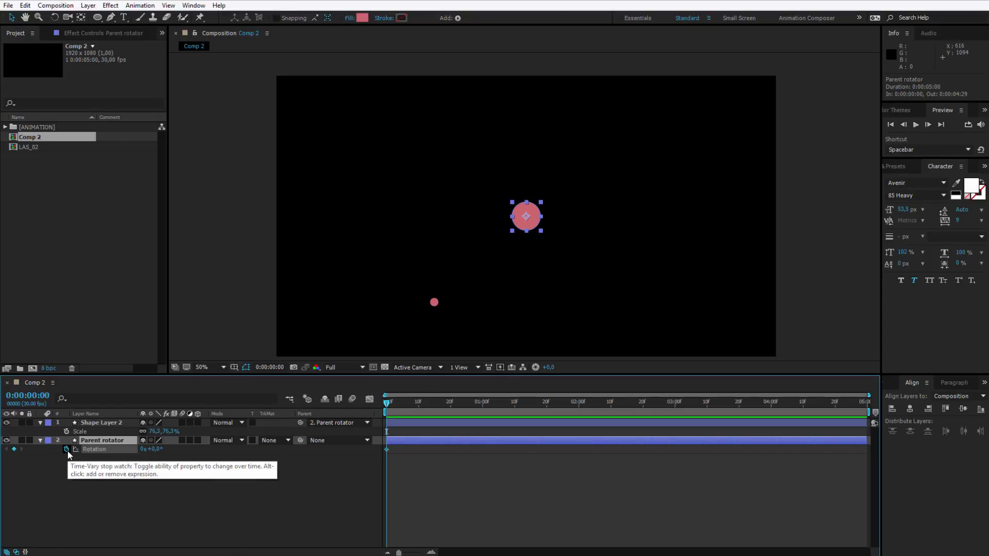
pyautogui.click(154, 449)
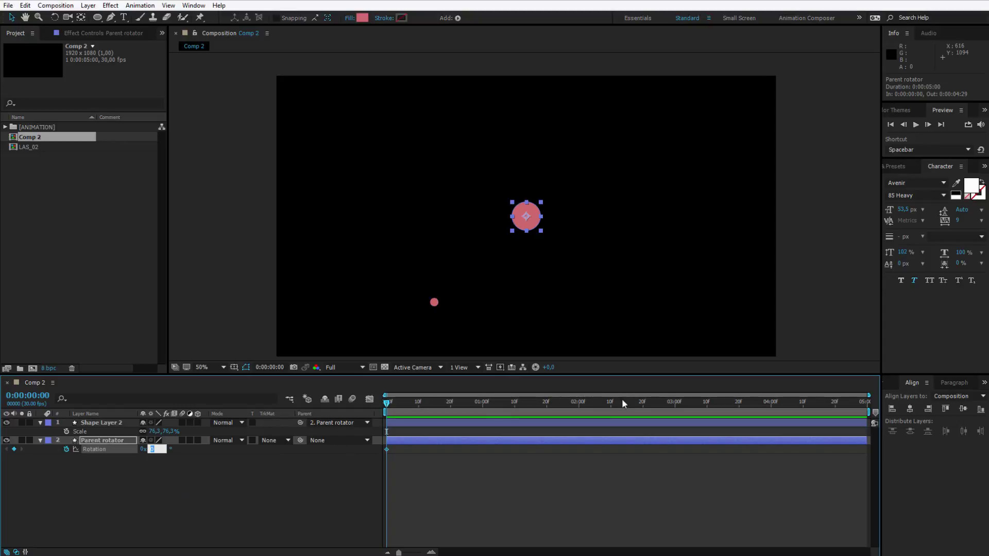
pyautogui.moveTo(623, 402); pyautogui.dragTo(579, 402)
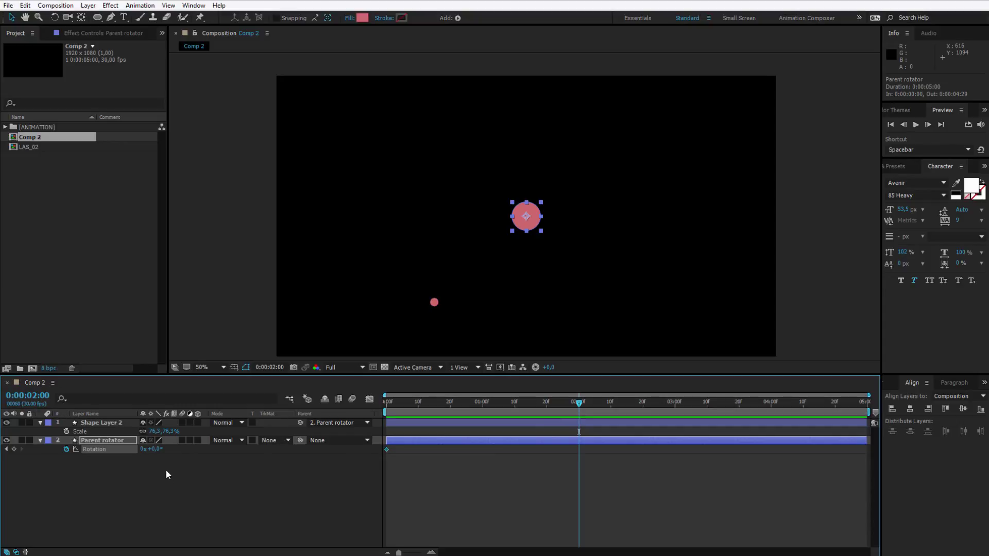
pyautogui.moveTo(155, 450); pyautogui.dragTo(93, 449)
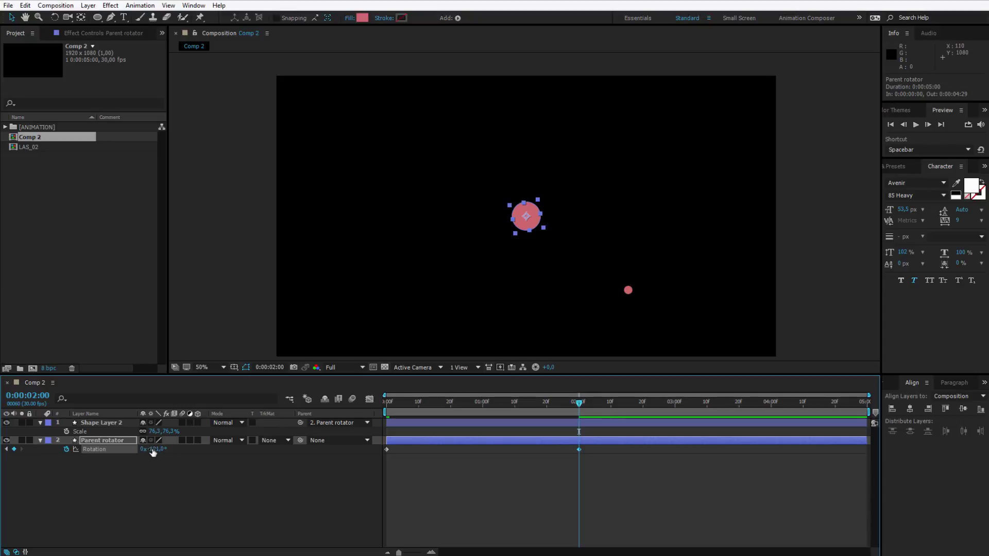
pyautogui.moveTo(153, 453); pyautogui.dragTo(108, 465)
pyautogui.write('-135')
pyautogui.press('Return')
# - Return to the start and preview the dot's orbit
pyautogui.moveTo(402, 406); pyautogui.dragTo(363, 462)
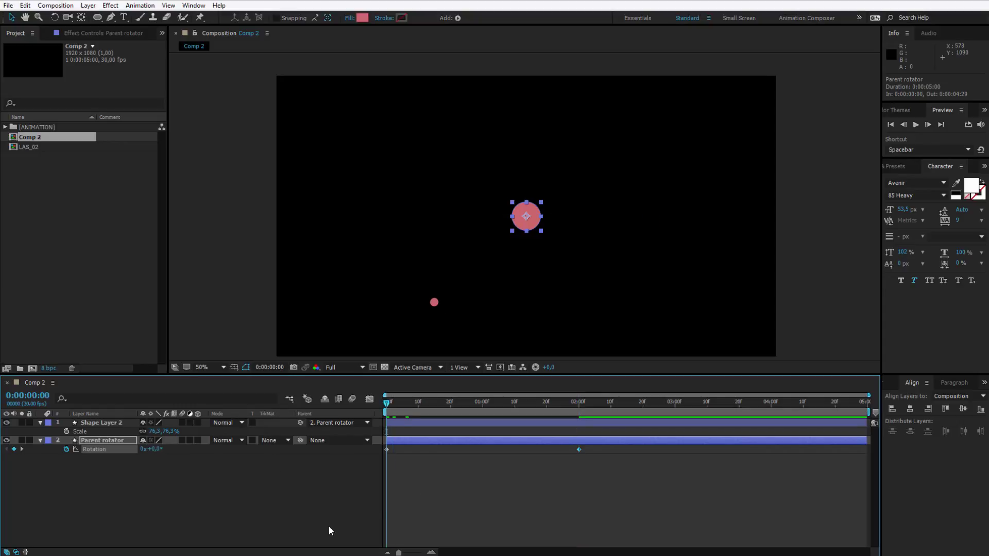
pyautogui.click(328, 526)
pyautogui.press('space')
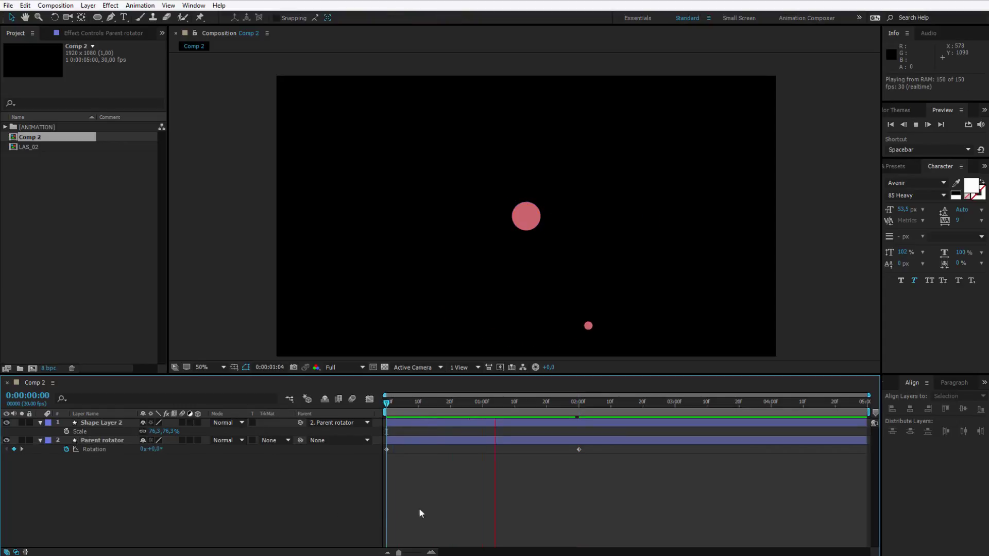
pyautogui.press('space')
# - Turn off Parent rotator's visibility and preview the dot orbiting alone
pyautogui.moveTo(481, 401); pyautogui.dragTo(569, 410)
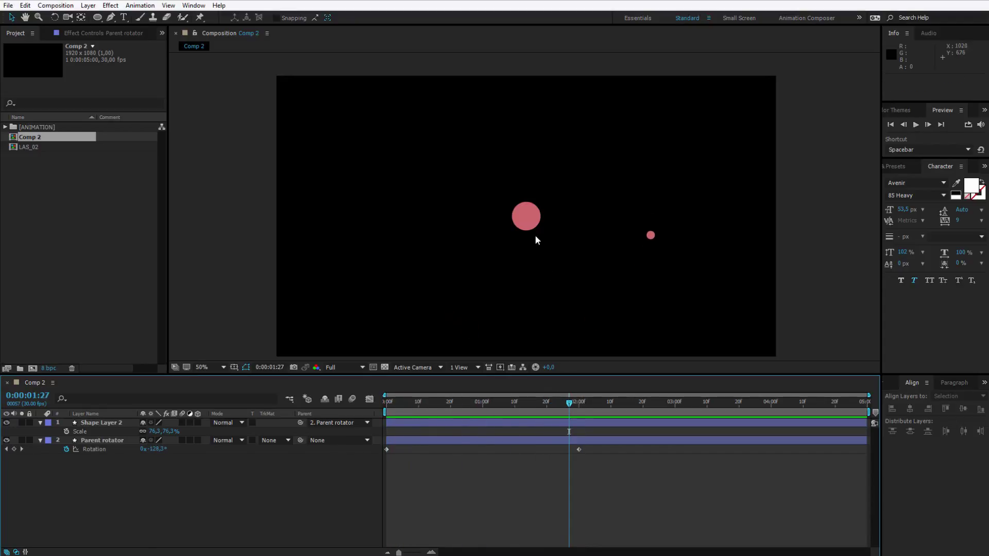
pyautogui.click(530, 217)
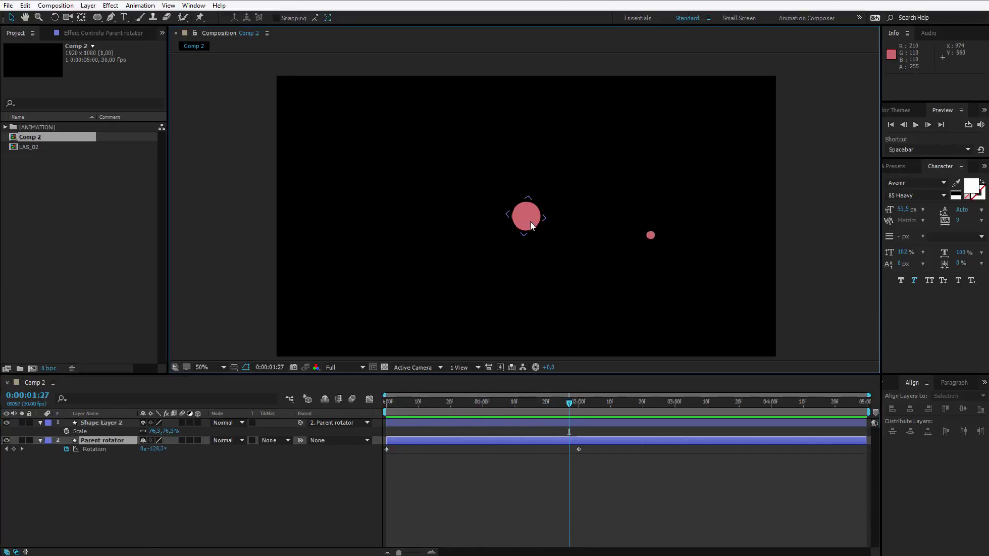
pyautogui.click(6, 441)
pyautogui.moveTo(416, 399); pyautogui.dragTo(368, 400)
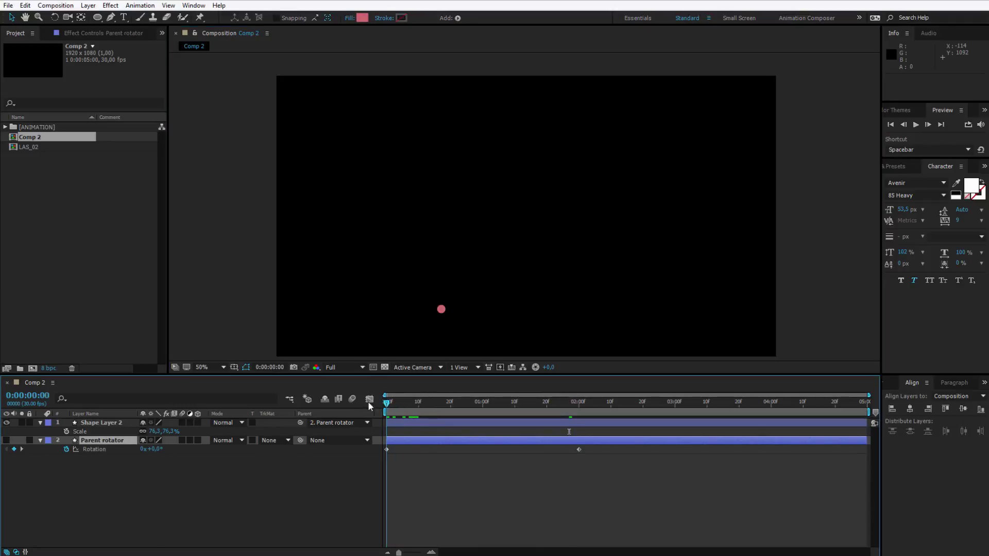
pyautogui.press('space')
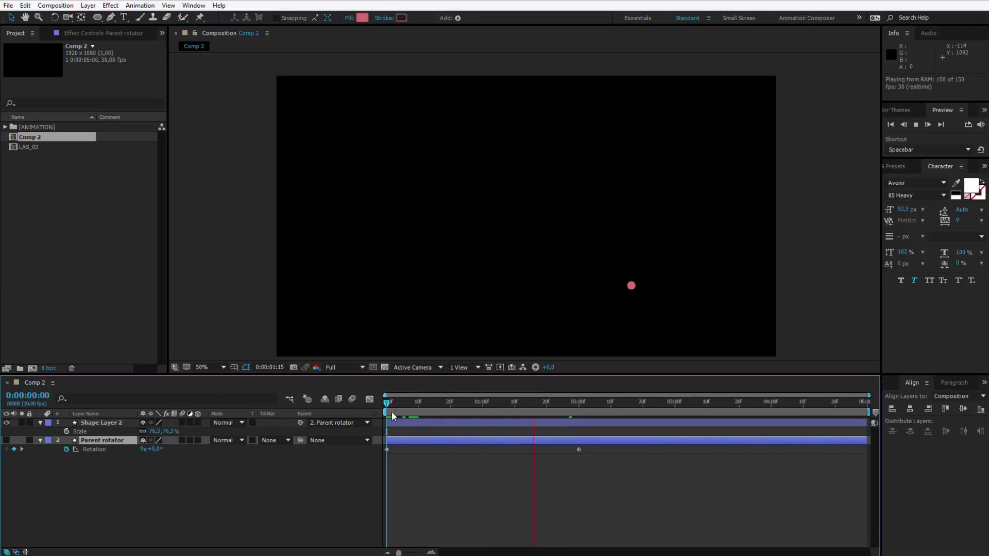
pyautogui.click(110, 442)
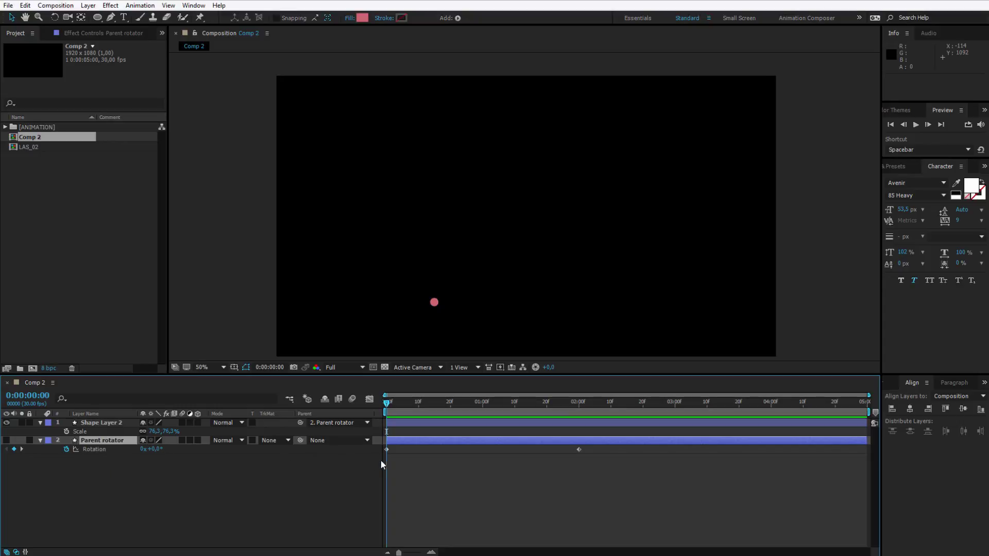
# - Set a starting Scale keyframe of 10% on the pink dot
pyautogui.click(106, 422)
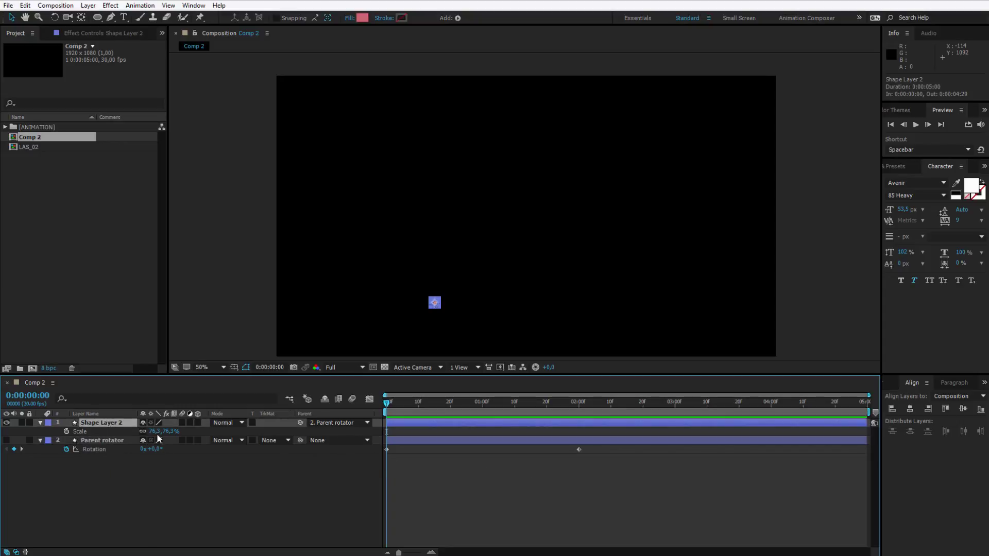
pyautogui.moveTo(387, 402); pyautogui.dragTo(385, 451)
pyautogui.click(66, 431)
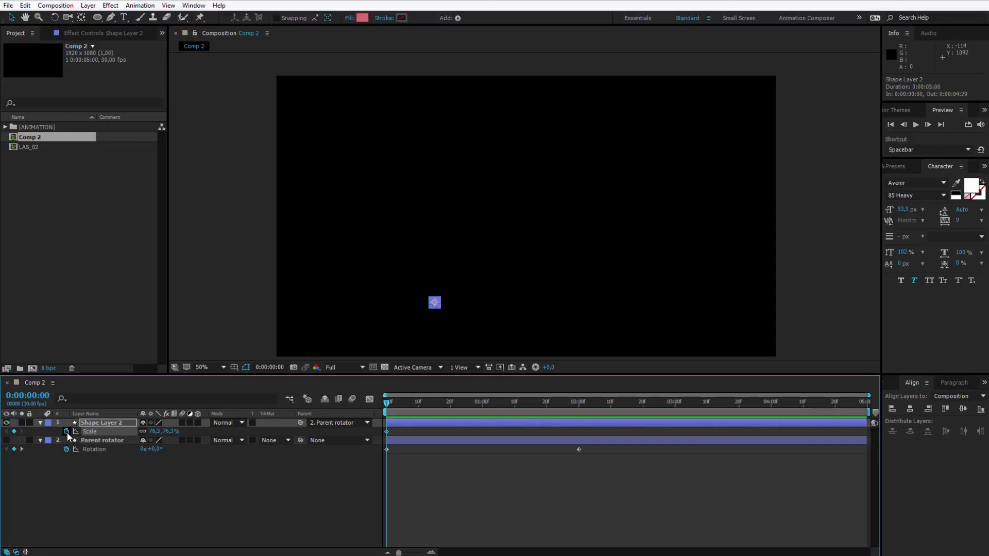
pyautogui.moveTo(156, 432); pyautogui.dragTo(127, 431)
pyautogui.click(154, 433)
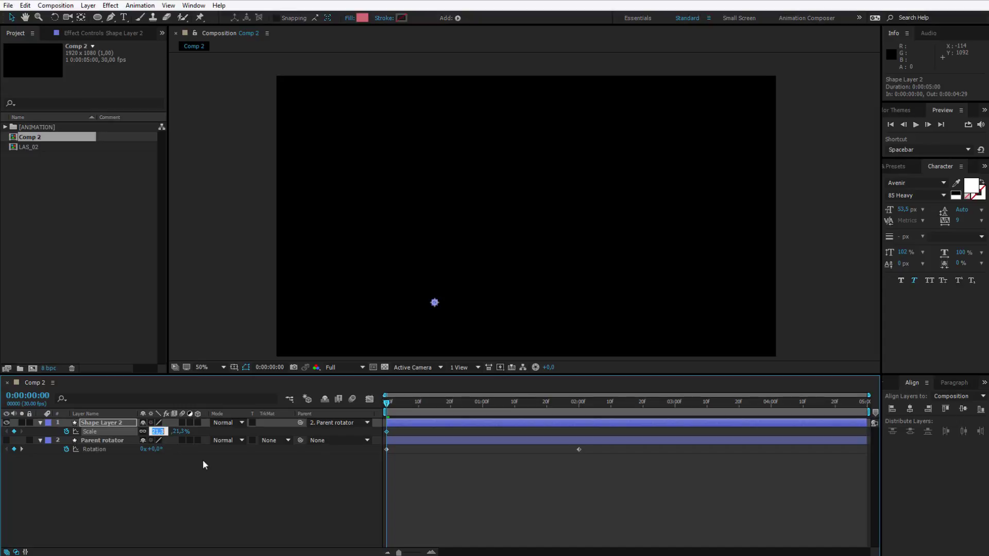
pyautogui.write('10')
pyautogui.press('Return')
pyautogui.scroll(2, 468, 267)
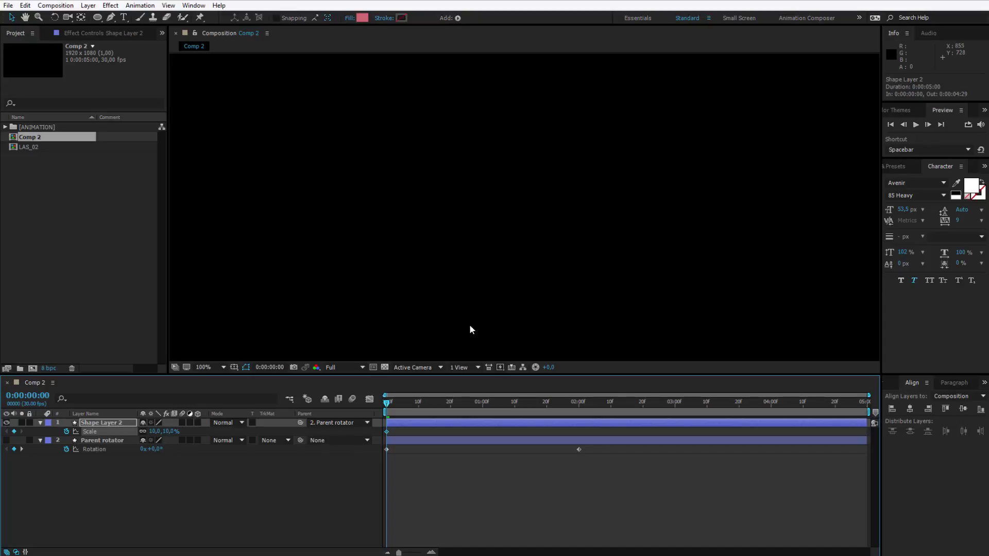
# - Grow the dot's Scale at frame 16 and add a holding keyframe near 1:15
pyautogui.moveTo(388, 404); pyautogui.dragTo(438, 405)
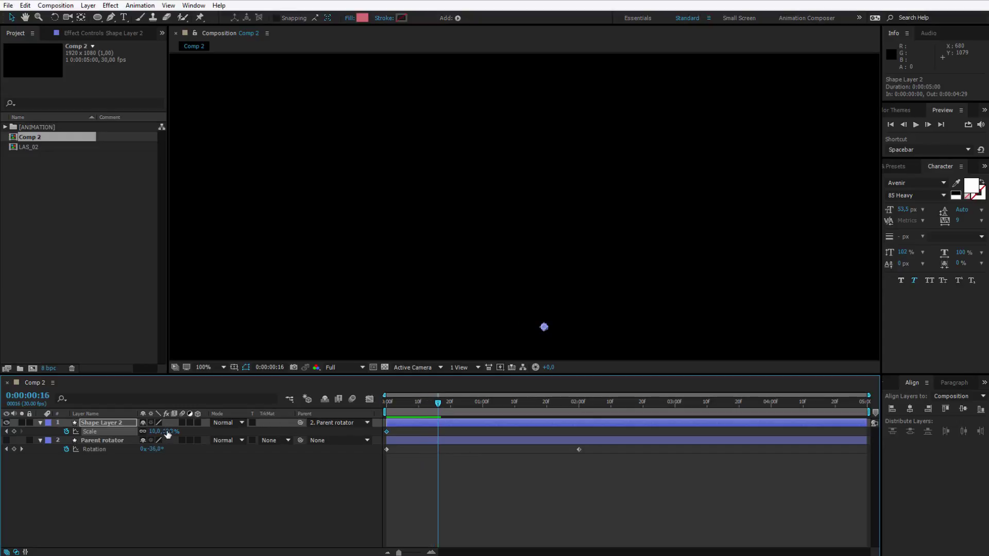
pyautogui.moveTo(167, 434); pyautogui.dragTo(196, 434)
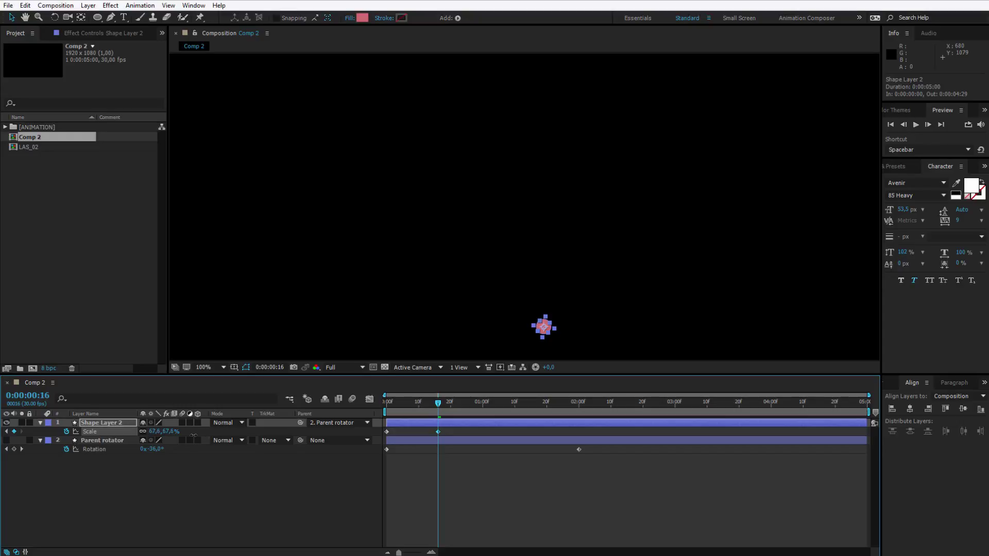
pyautogui.click(283, 516)
pyautogui.press(',')
pyautogui.press(',')
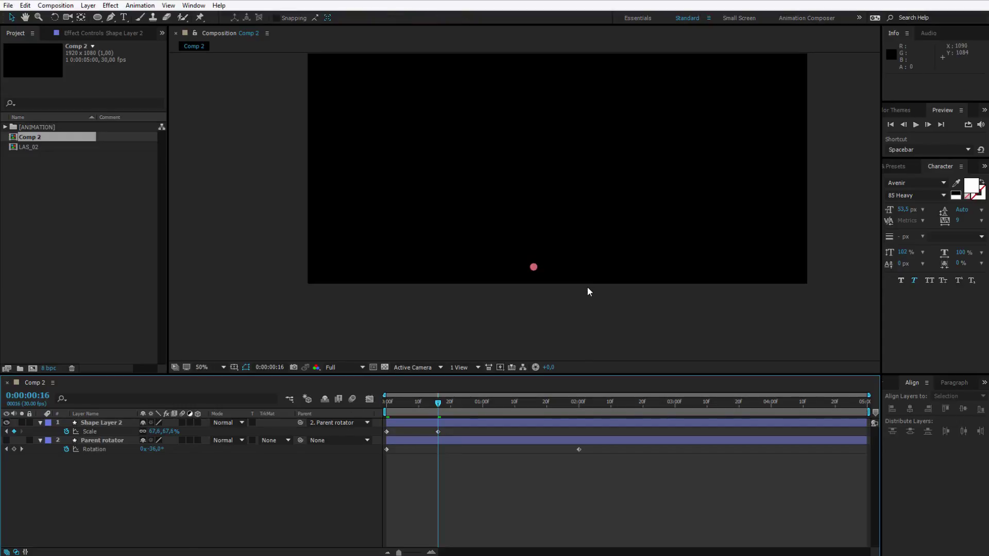
pyautogui.moveTo(441, 403); pyautogui.dragTo(536, 419)
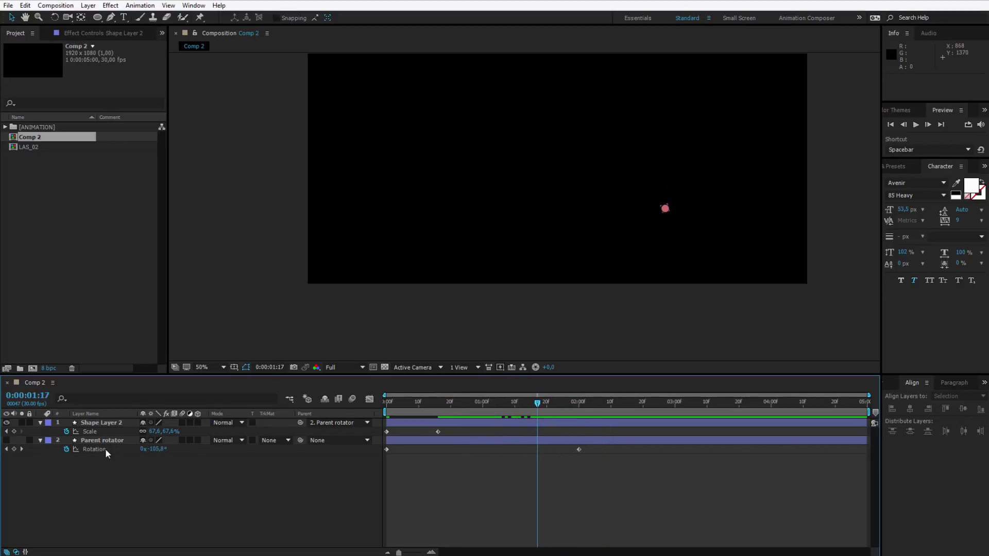
pyautogui.click(15, 431)
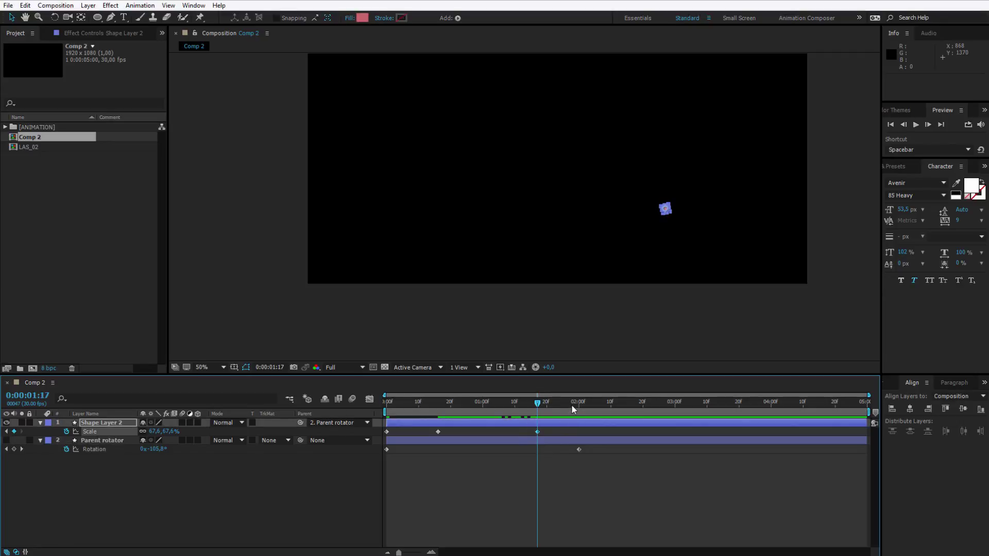
# - Return the Scale to 10% at 2:01, then preview and scrub the animation
pyautogui.moveTo(572, 406); pyautogui.dragTo(581, 405)
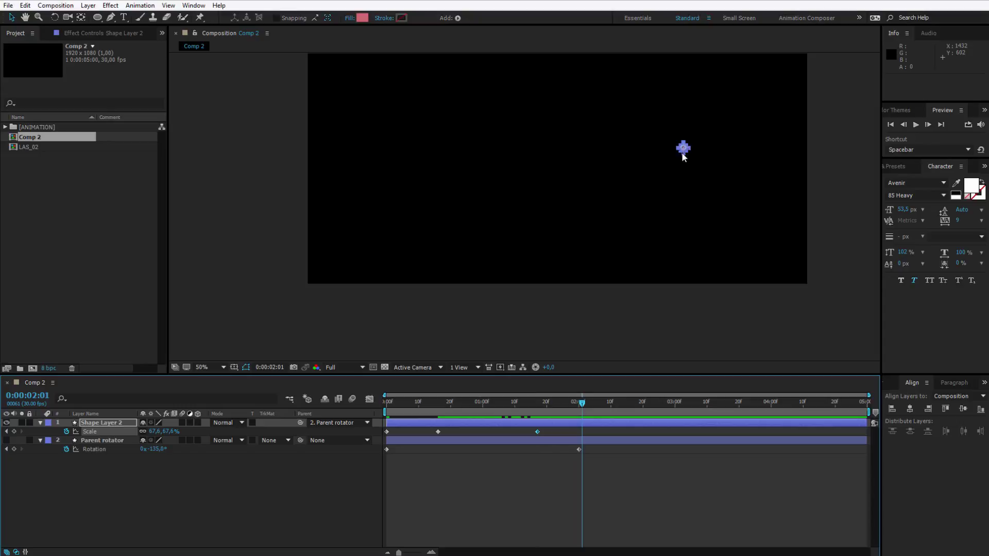
pyautogui.click(171, 432)
pyautogui.write('10')
pyautogui.press('Return')
pyautogui.press('Home')
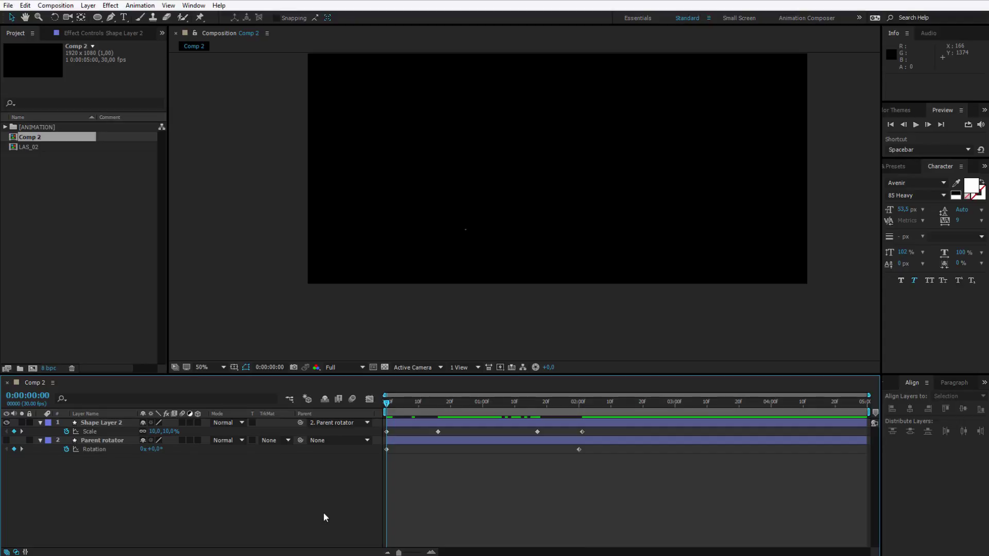
pyautogui.press('space')
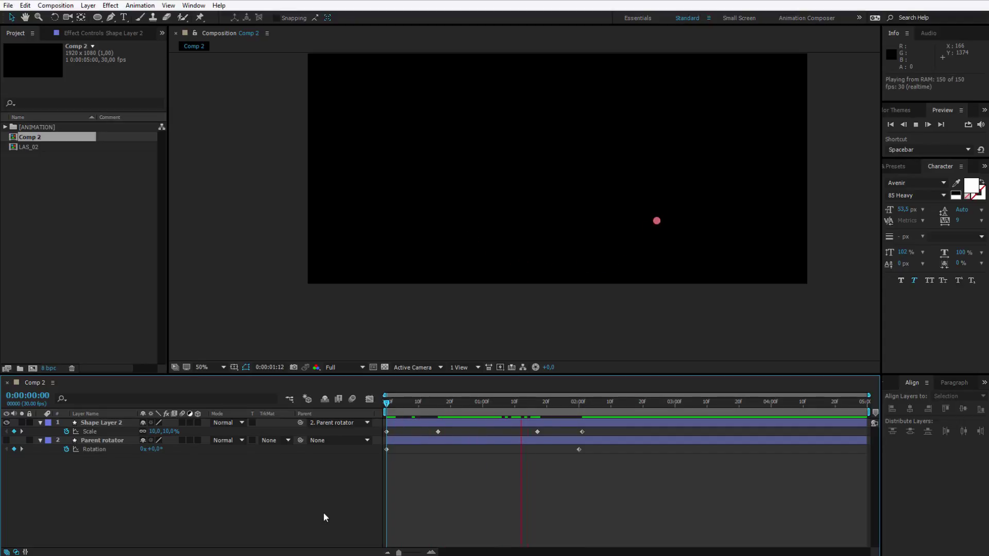
pyautogui.moveTo(511, 405); pyautogui.dragTo(526, 404)
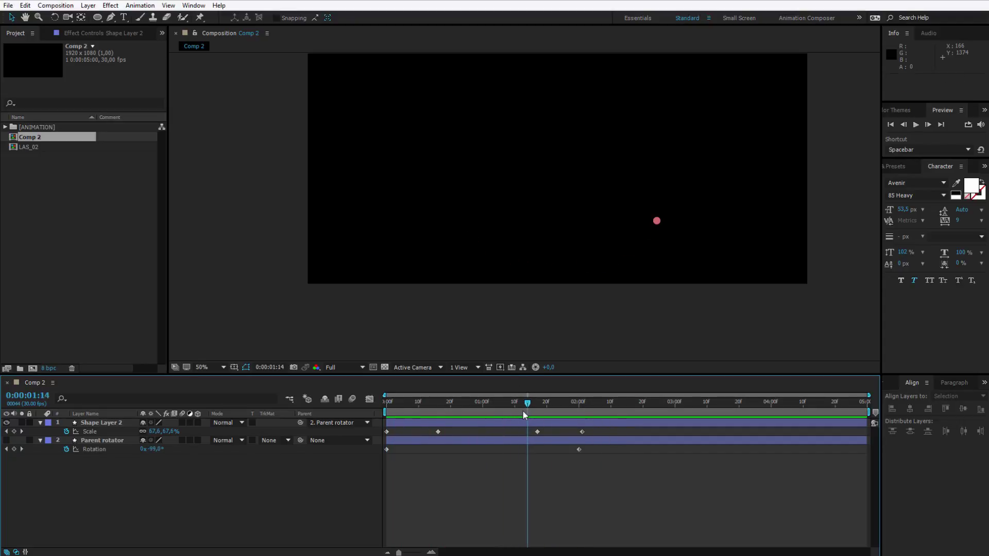
pyautogui.moveTo(395, 401)
pyautogui.mouseDown()
pyautogui.moveTo(499, 403)
pyautogui.moveTo(386, 403)
pyautogui.mouseUp()
# - Keyframe Shape Layer 2's Opacity from 0% at frame 0 to 100% at frame 20
pyautogui.click(93, 423)
pyautogui.press('t')
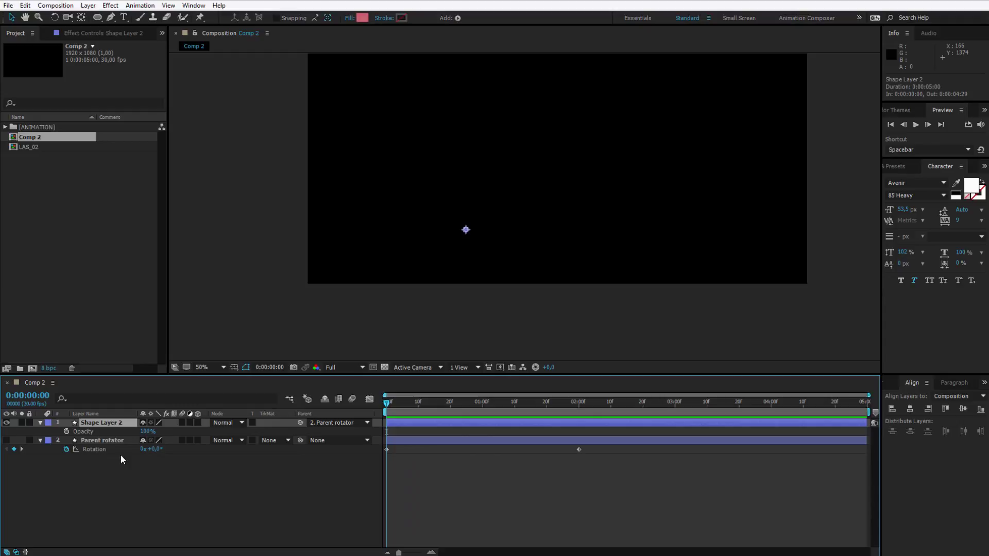
pyautogui.click(66, 432)
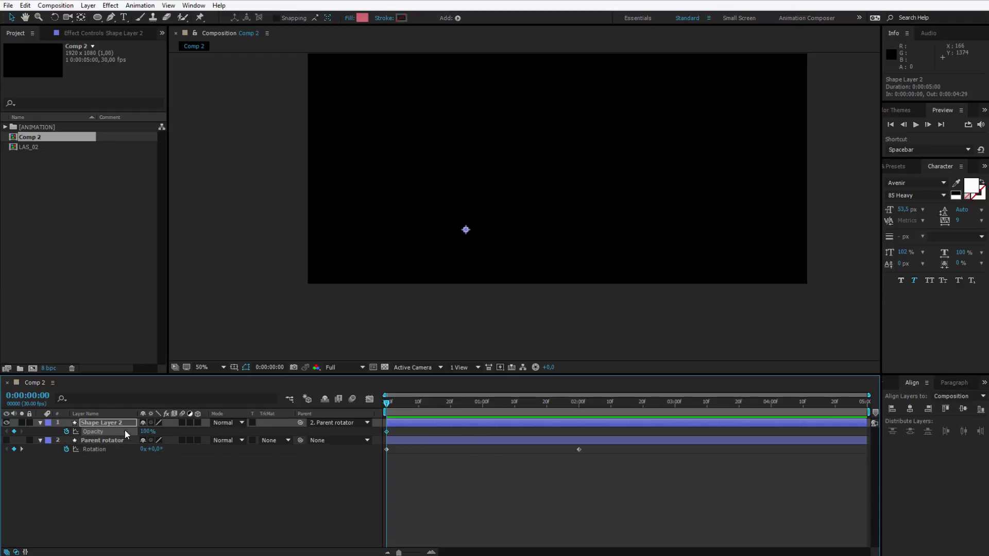
pyautogui.click(146, 431)
pyautogui.write('0')
pyautogui.press('Return')
pyautogui.moveTo(467, 403)
pyautogui.mouseDown()
pyautogui.moveTo(437, 402)
pyautogui.moveTo(450, 403)
pyautogui.mouseUp()
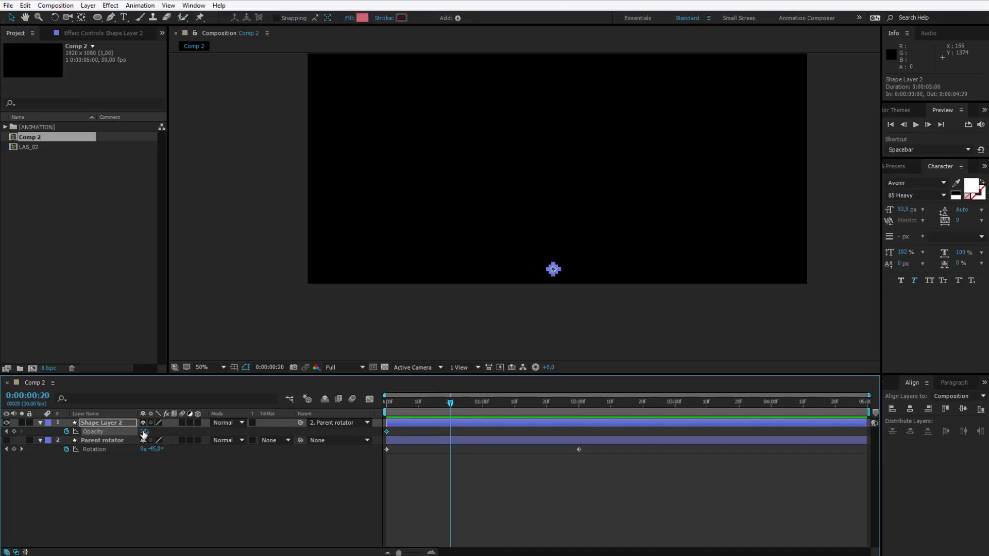
pyautogui.moveTo(144, 431); pyautogui.dragTo(147, 431)
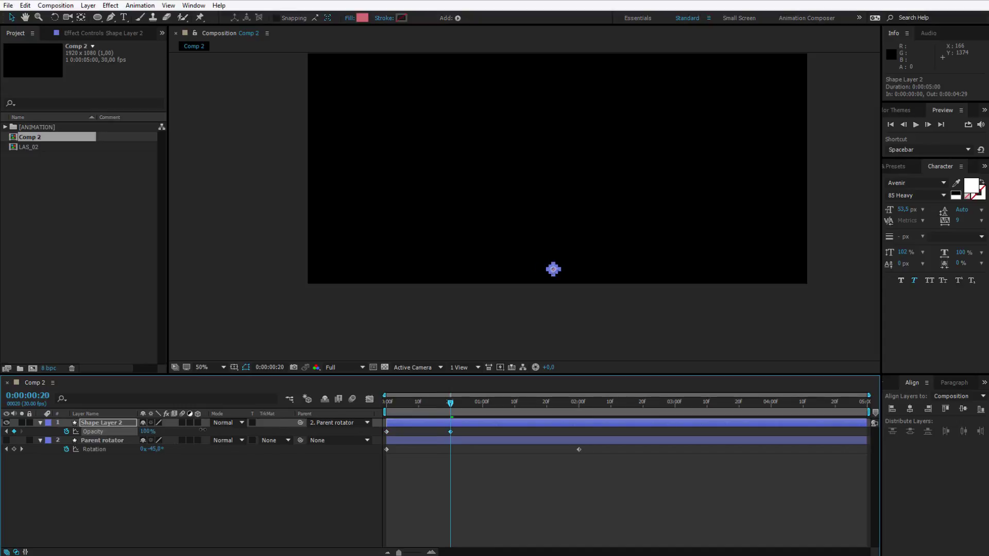
# - Preview and scrub the fade-in from the start
pyautogui.press('space')
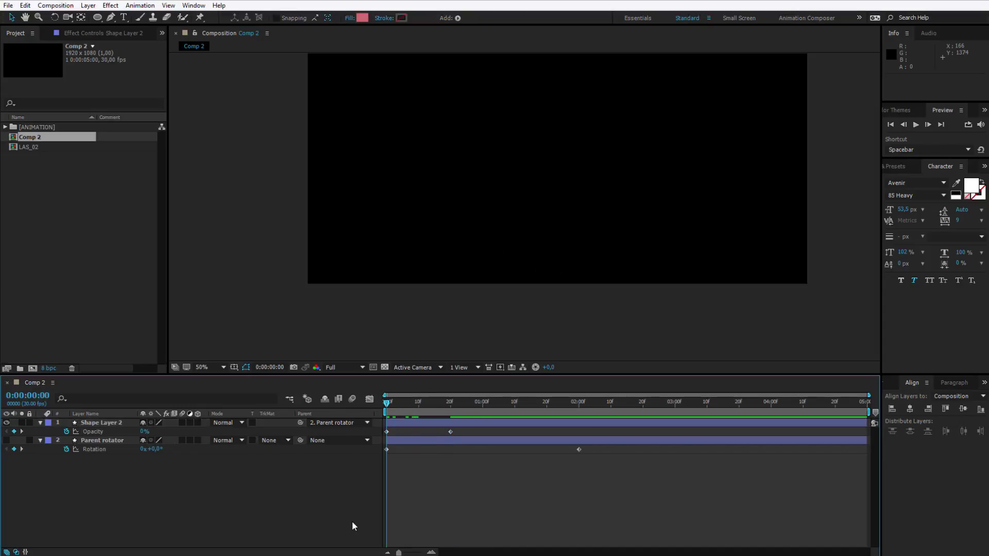
pyautogui.click(352, 523)
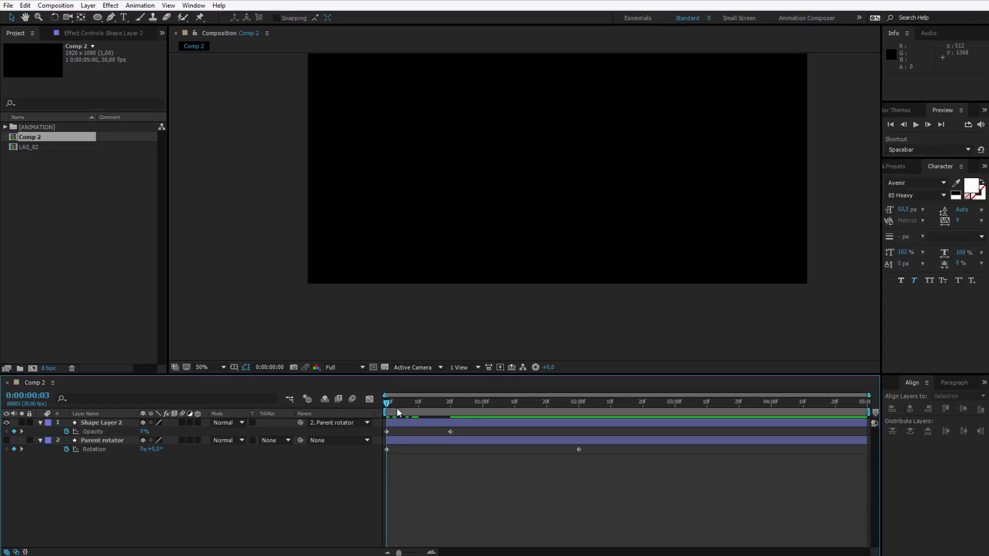
pyautogui.moveTo(396, 407); pyautogui.dragTo(419, 411)
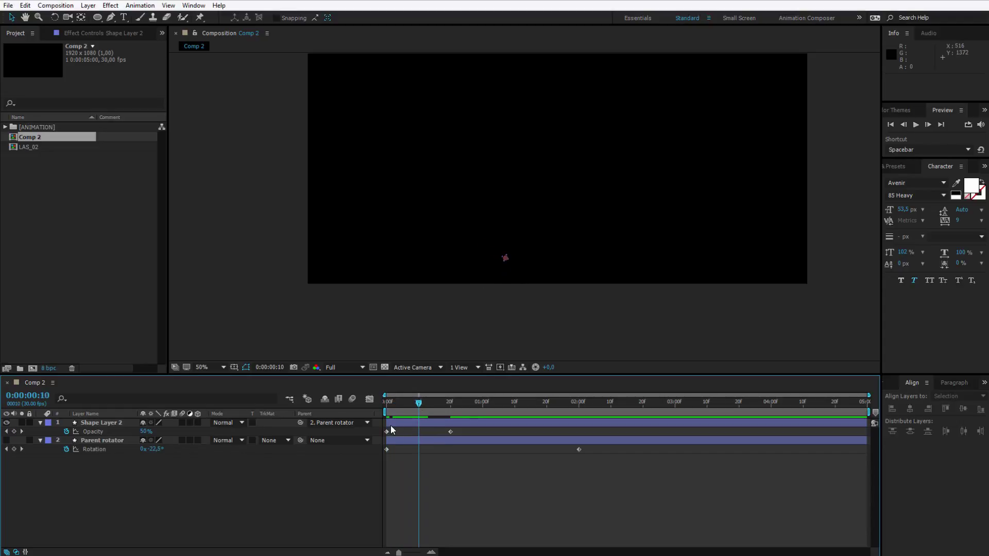
pyautogui.press('Home')
pyautogui.press('space')
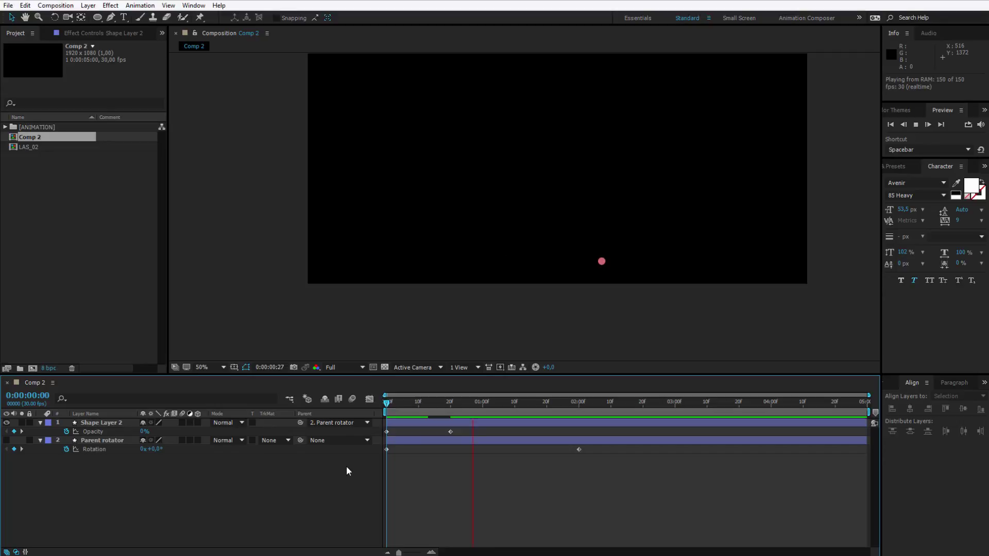
pyautogui.click(418, 403)
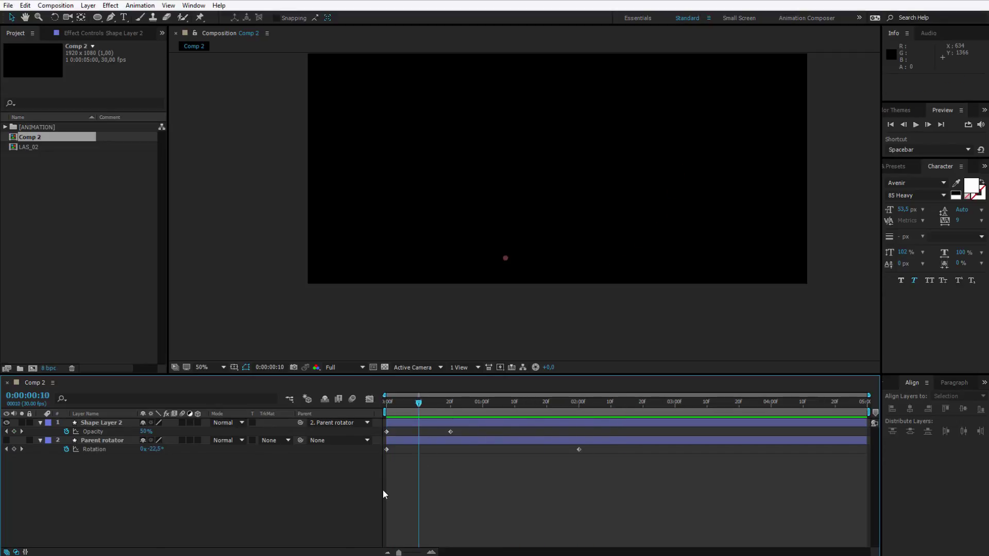
# - Reveal the animated properties of both layers and apply Easy Ease to all their keyframes
pyautogui.hotkey('ctrl', 'a')
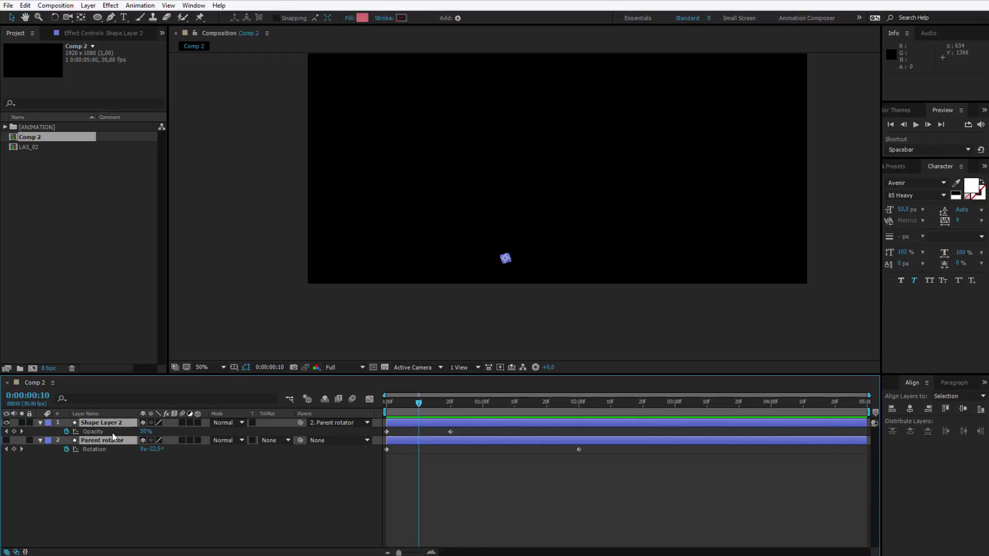
pyautogui.press('u')
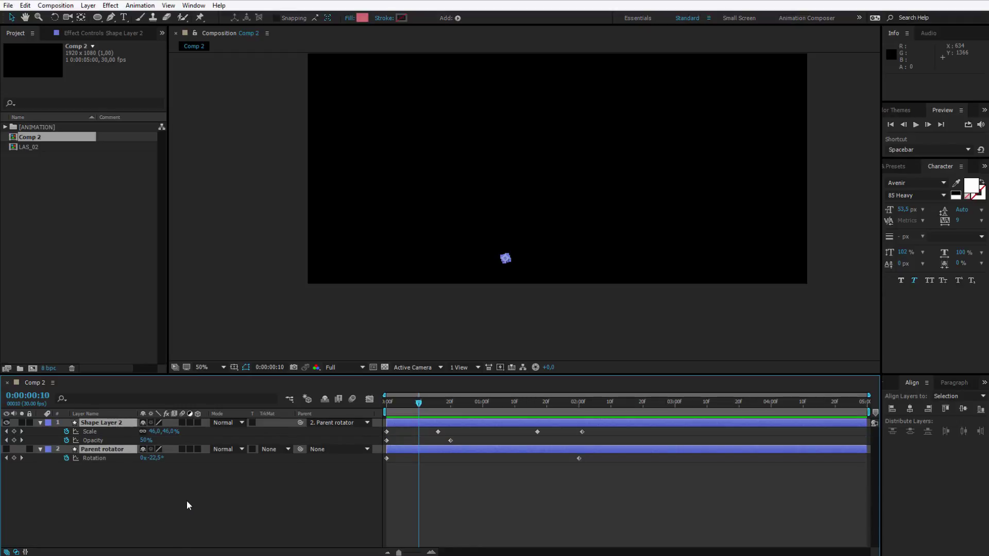
pyautogui.click(495, 485)
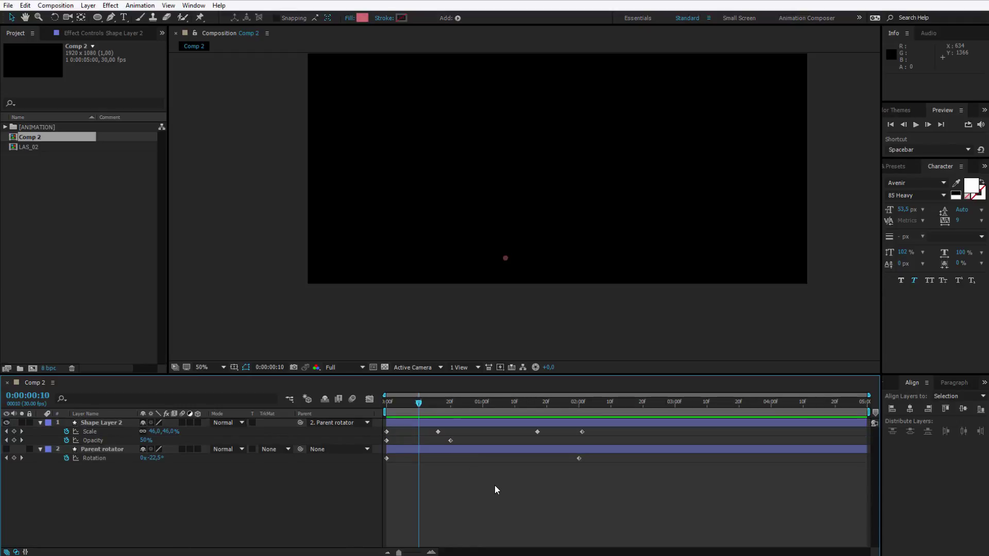
pyautogui.moveTo(631, 496)
pyautogui.mouseDown()
pyautogui.moveTo(418, 463)
pyautogui.moveTo(381, 430)
pyautogui.mouseUp()
pyautogui.rightClick(386, 433)
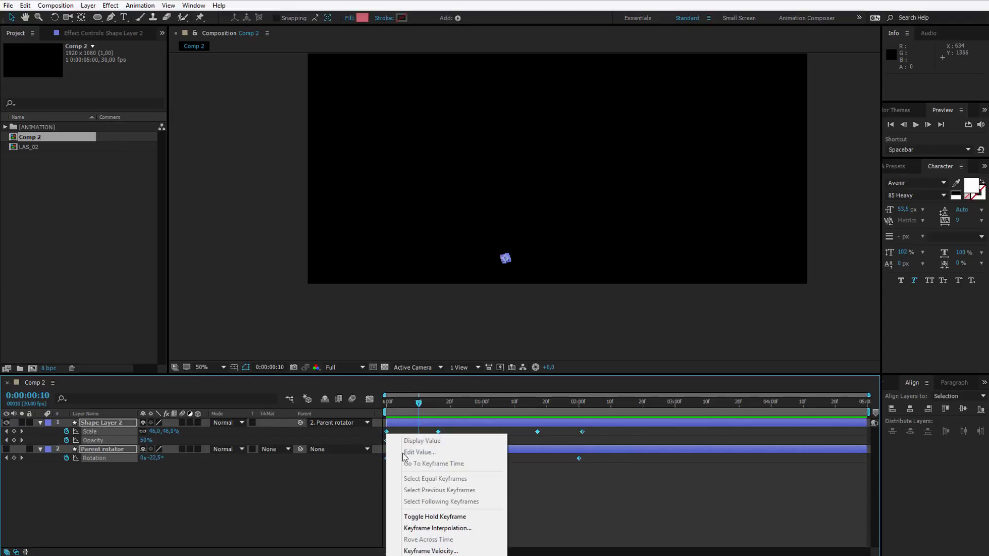
pyautogui.moveTo(437, 555)
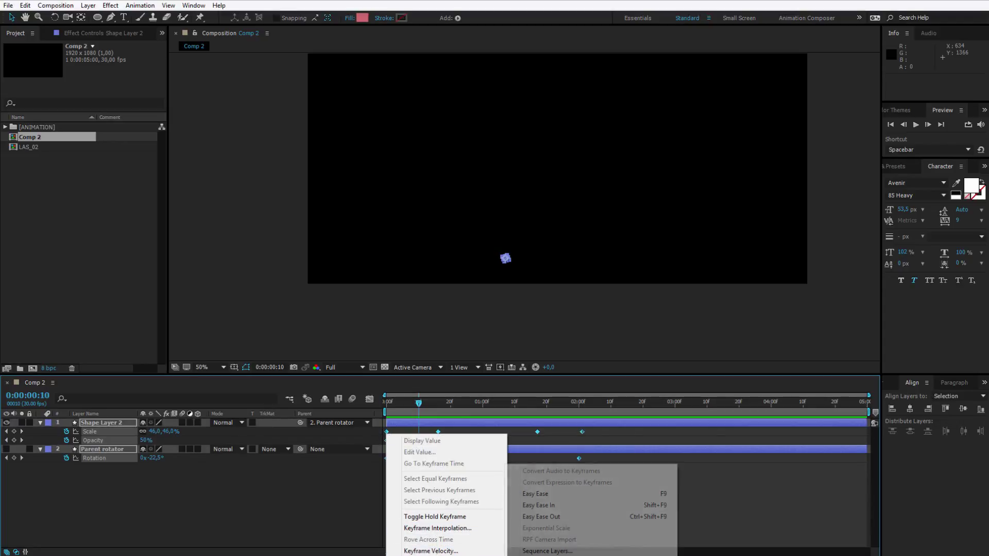
pyautogui.click(565, 497)
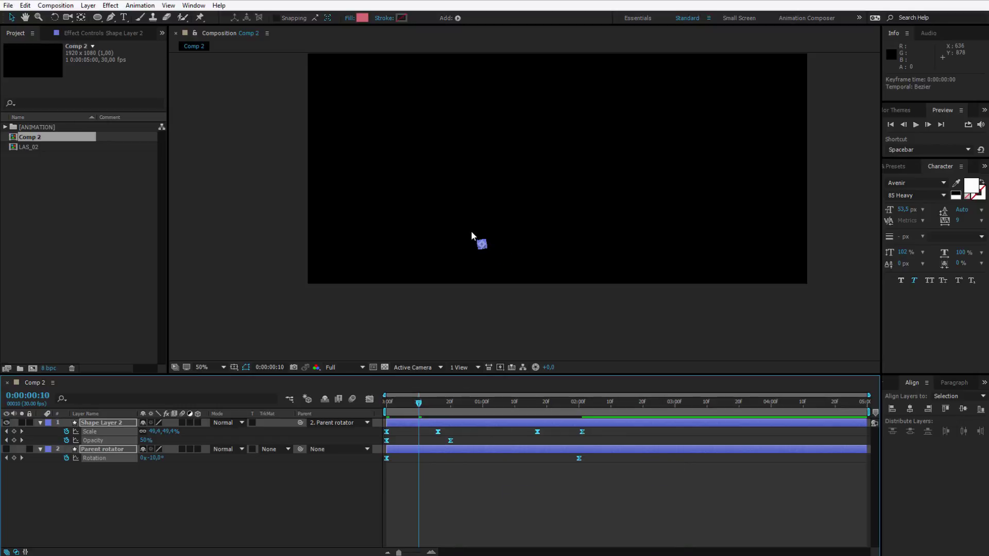
# - Return to frame 0 and preview the eased orbit animation from the start
pyautogui.click(456, 493)
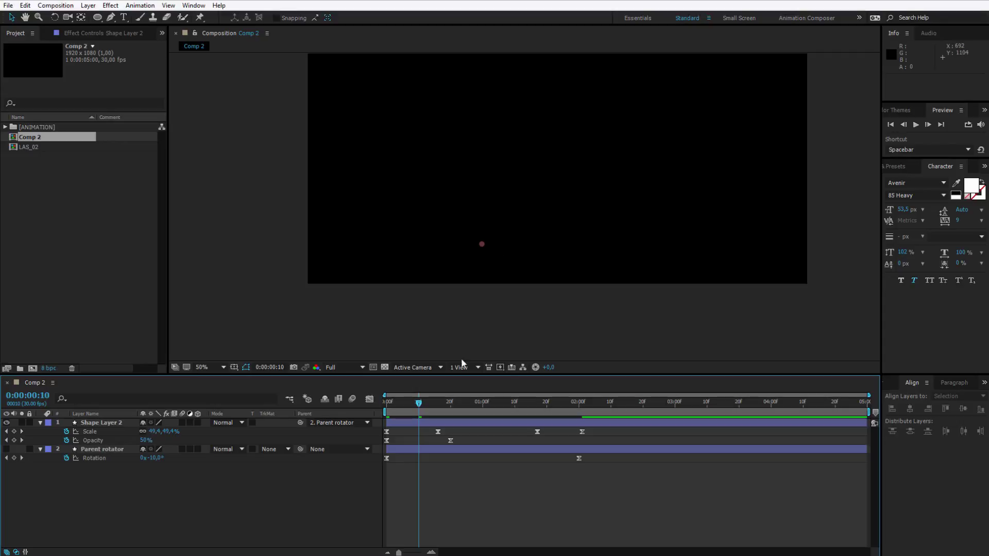
pyautogui.moveTo(410, 408); pyautogui.dragTo(386, 408)
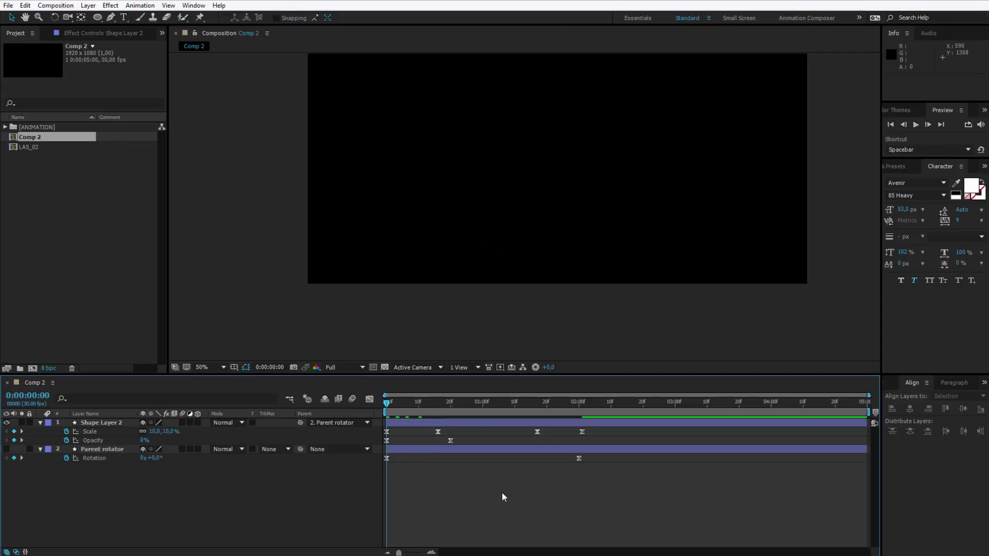
pyautogui.press('space')
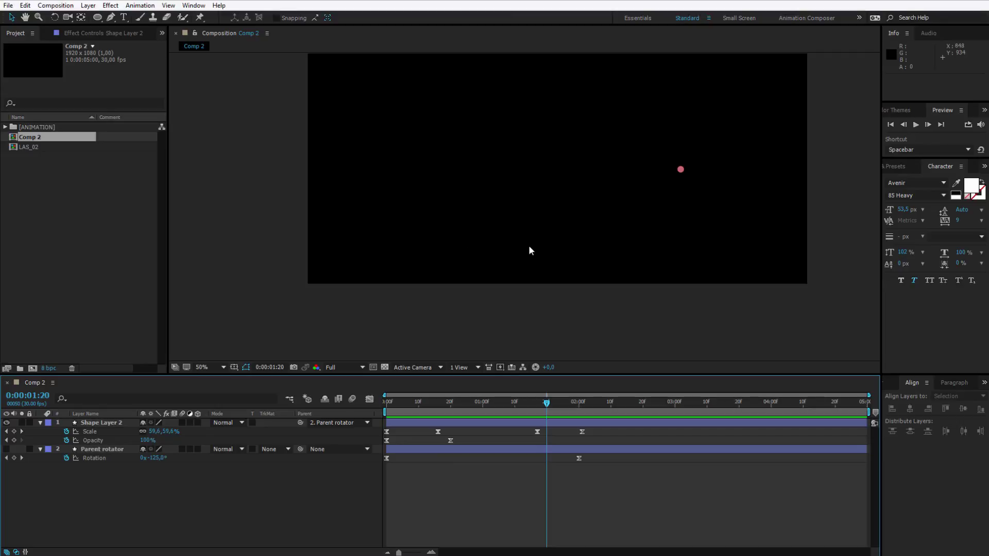
pyautogui.press('Home')
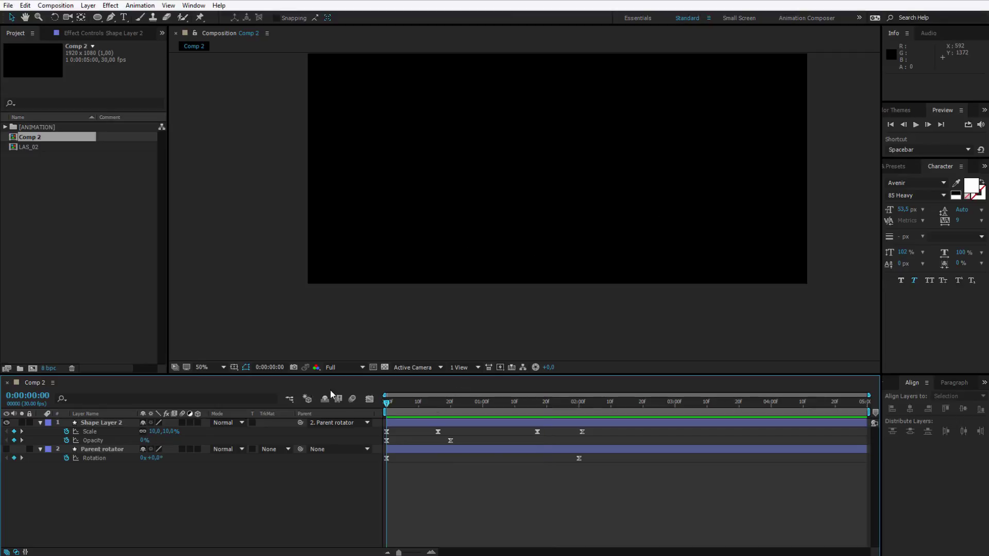
pyautogui.press('space')
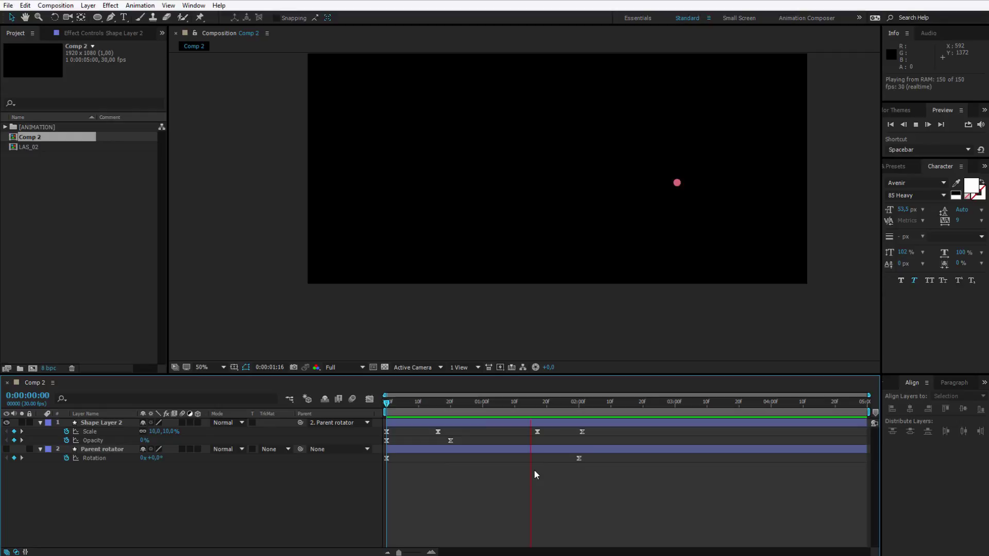
# - Stop the preview and inspect the speed graph of all four Scale keyframes
pyautogui.press('space')
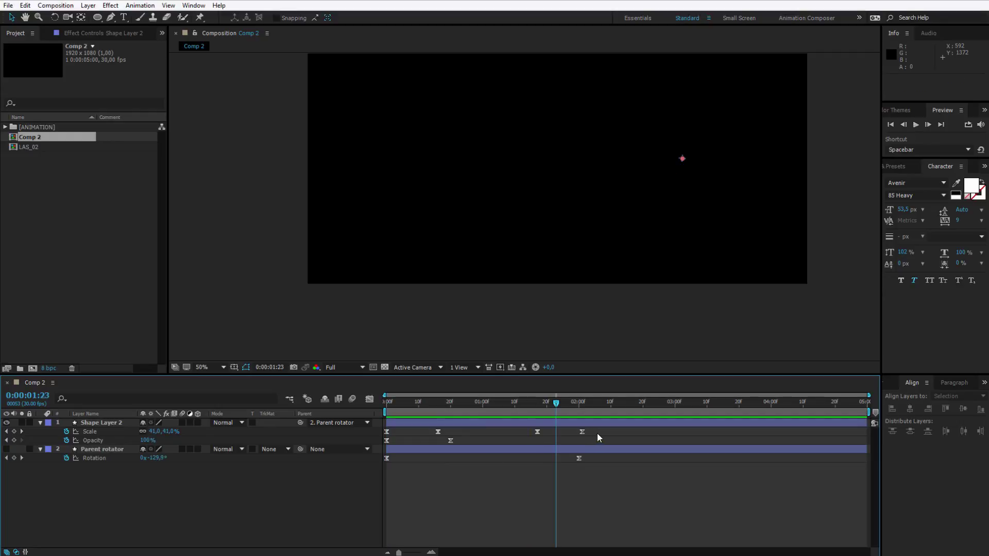
pyautogui.moveTo(597, 434); pyautogui.dragTo(378, 434)
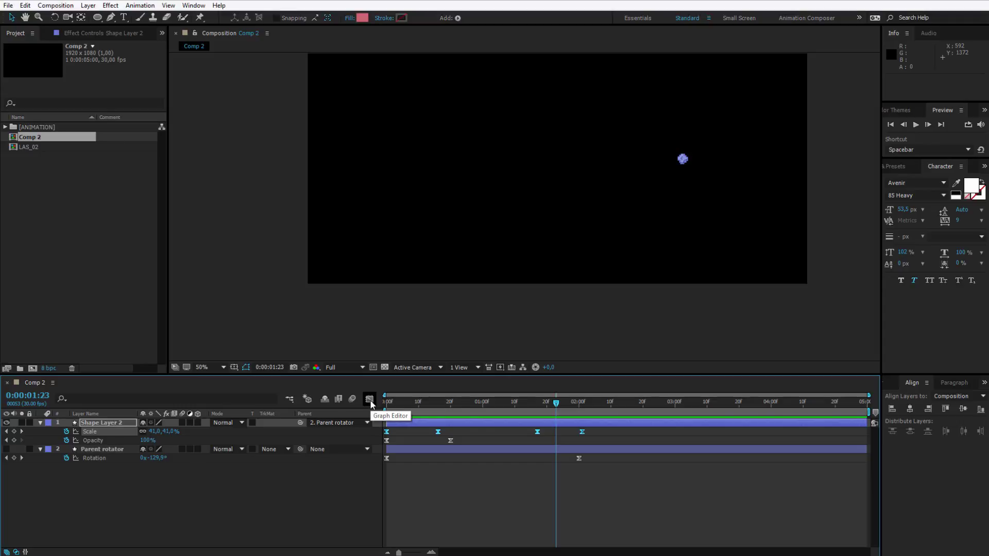
pyautogui.click(370, 400)
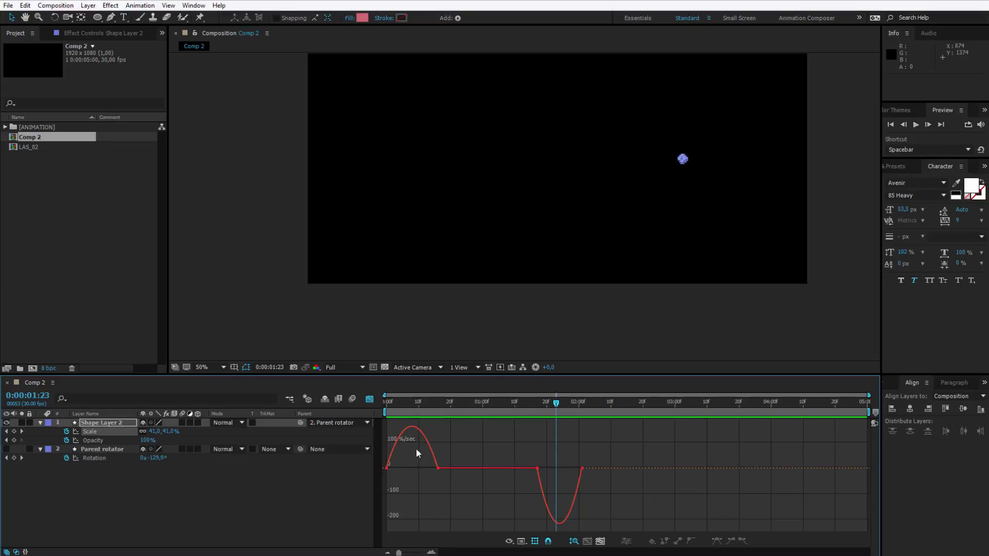
pyautogui.hotkey('shift', 'F3')
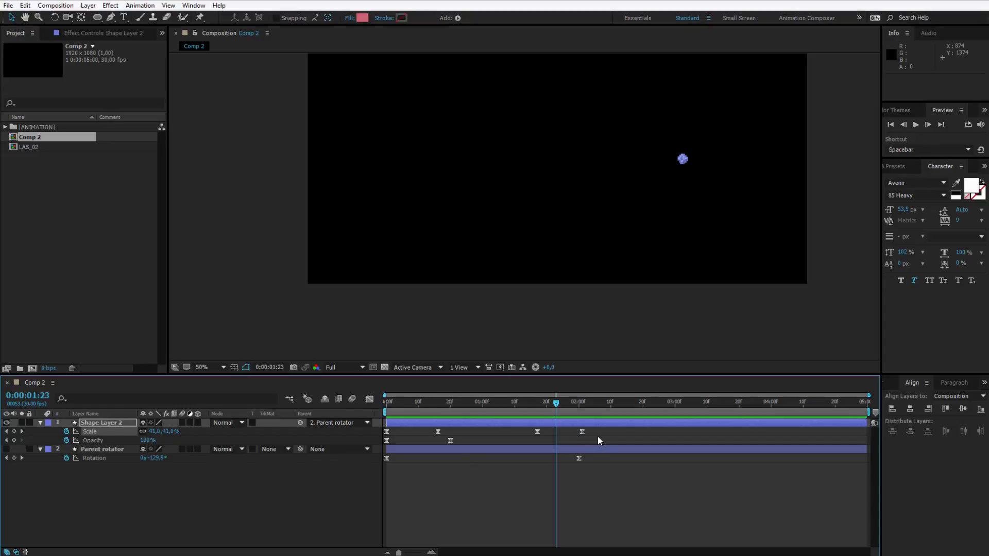
# - Steepen the speed curve of the last two Scale keyframes and check the dot around 0:00:01:23
pyautogui.moveTo(597, 437); pyautogui.dragTo(517, 434)
pyautogui.click(369, 400)
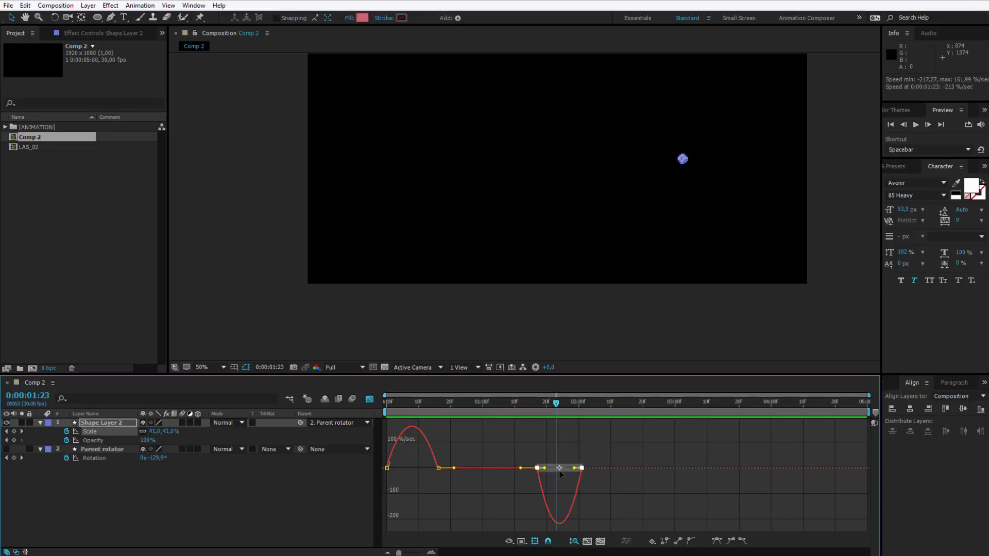
pyautogui.moveTo(544, 468); pyautogui.dragTo(524, 457)
pyautogui.click(370, 399)
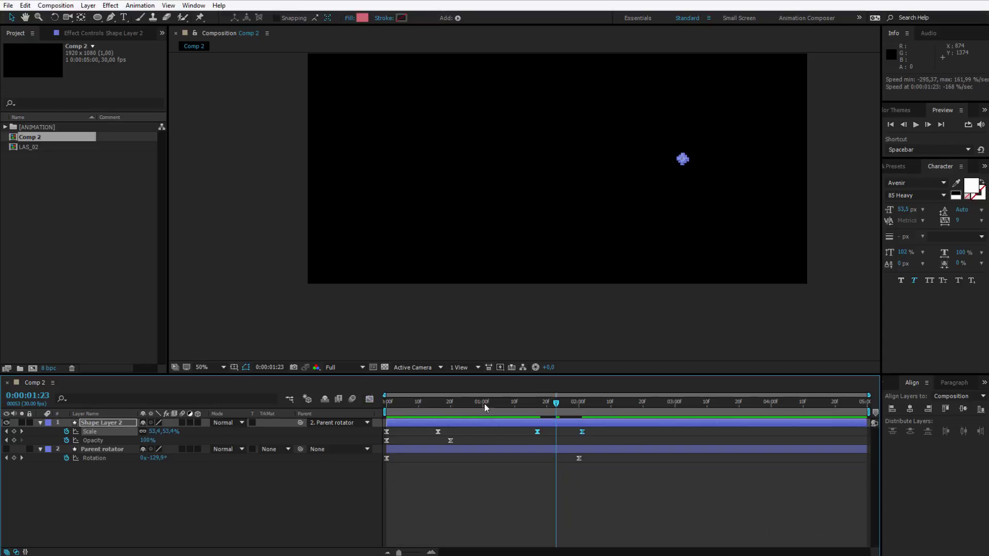
pyautogui.moveTo(530, 404); pyautogui.dragTo(346, 397)
pyautogui.click(528, 513)
pyautogui.press('space')
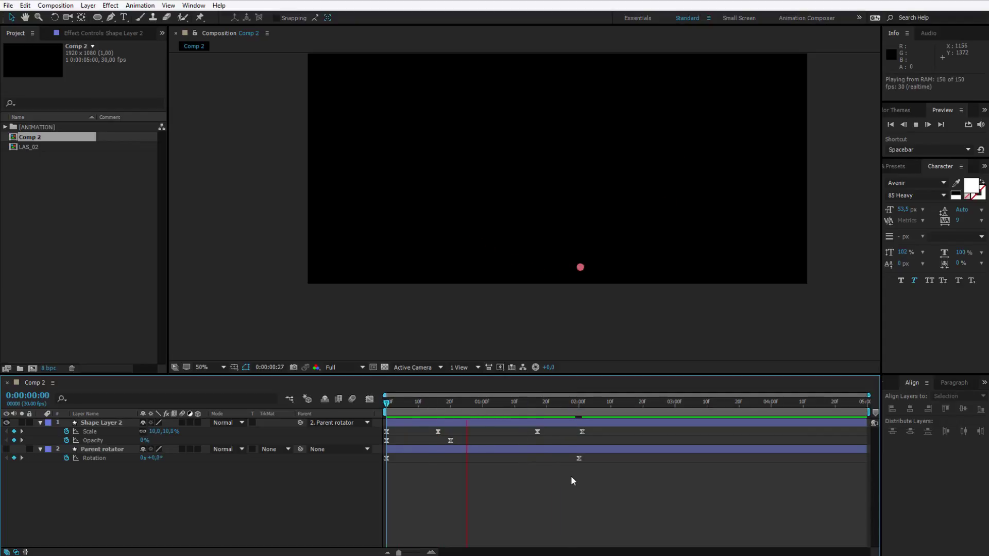
pyautogui.click(591, 400)
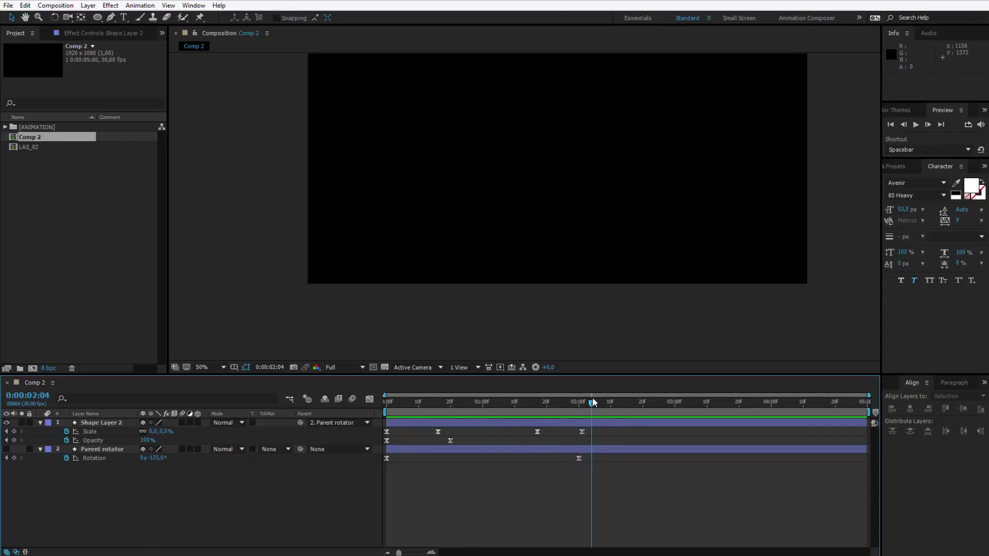